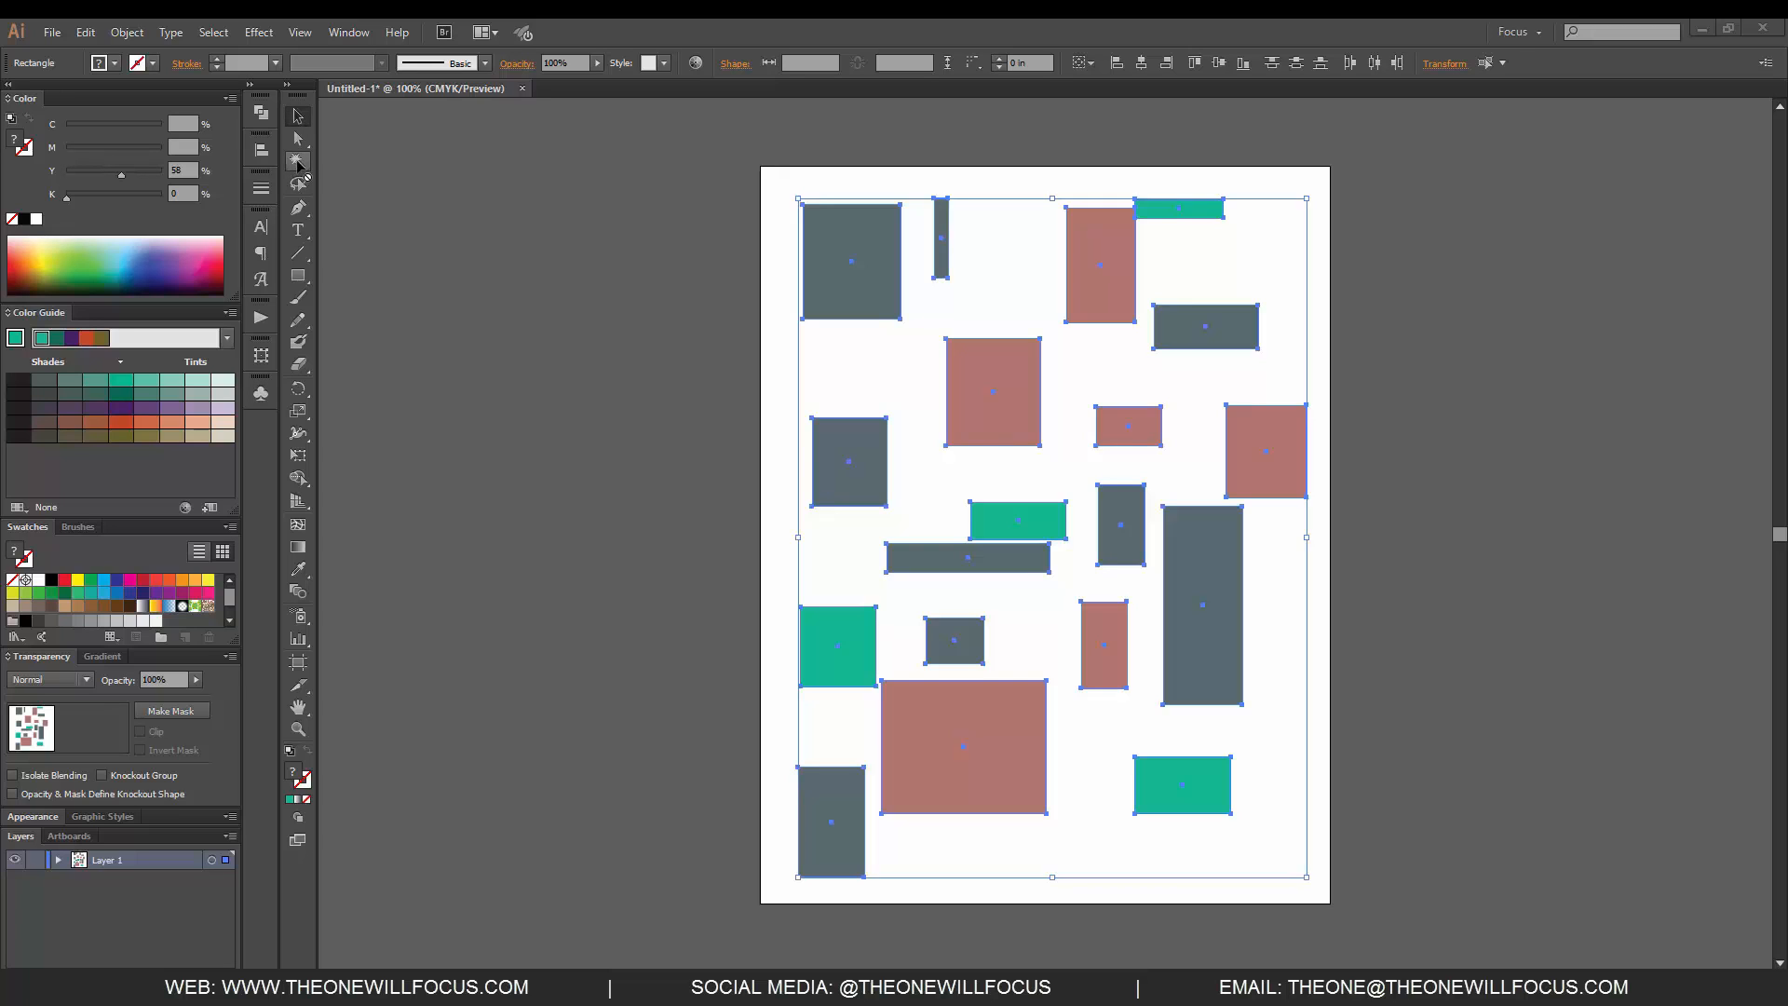
# Choose the Magic Wand tool from the Tools panel
pyautogui.click(298, 171)
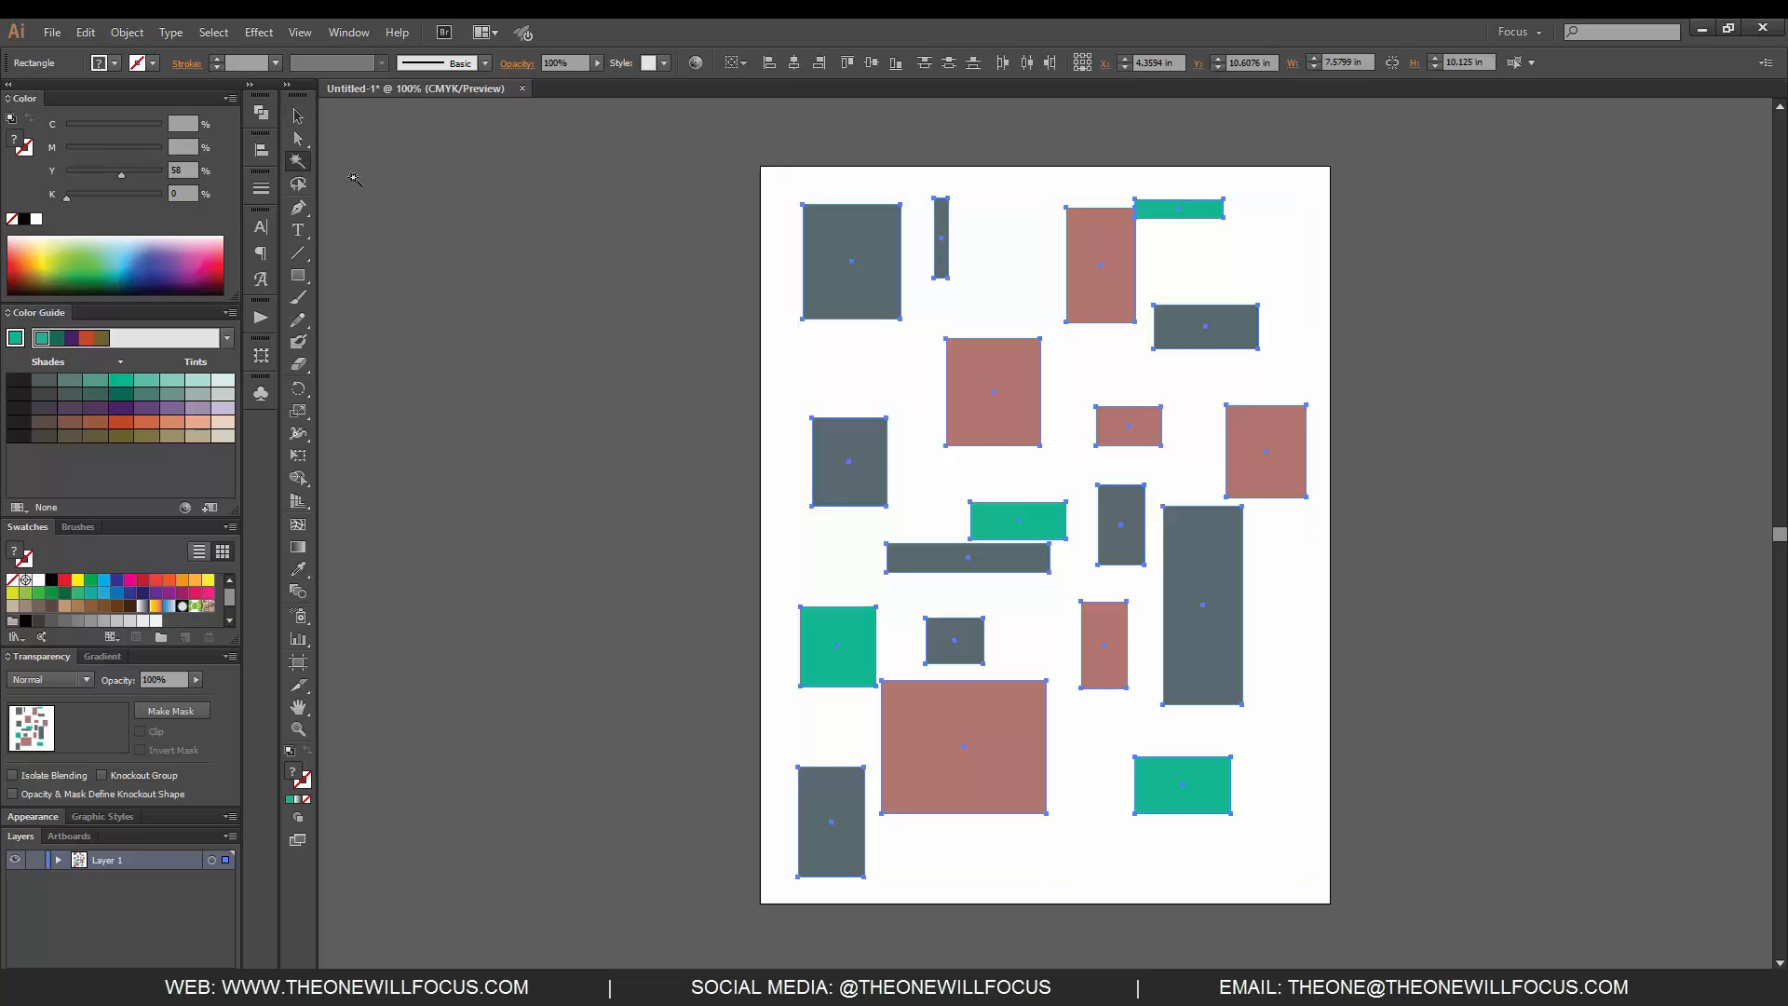
# Deselect every rectangle on the artboard with Ctrl+Shift+A
pyautogui.hotkey('ctrl', 'shift', 'a')
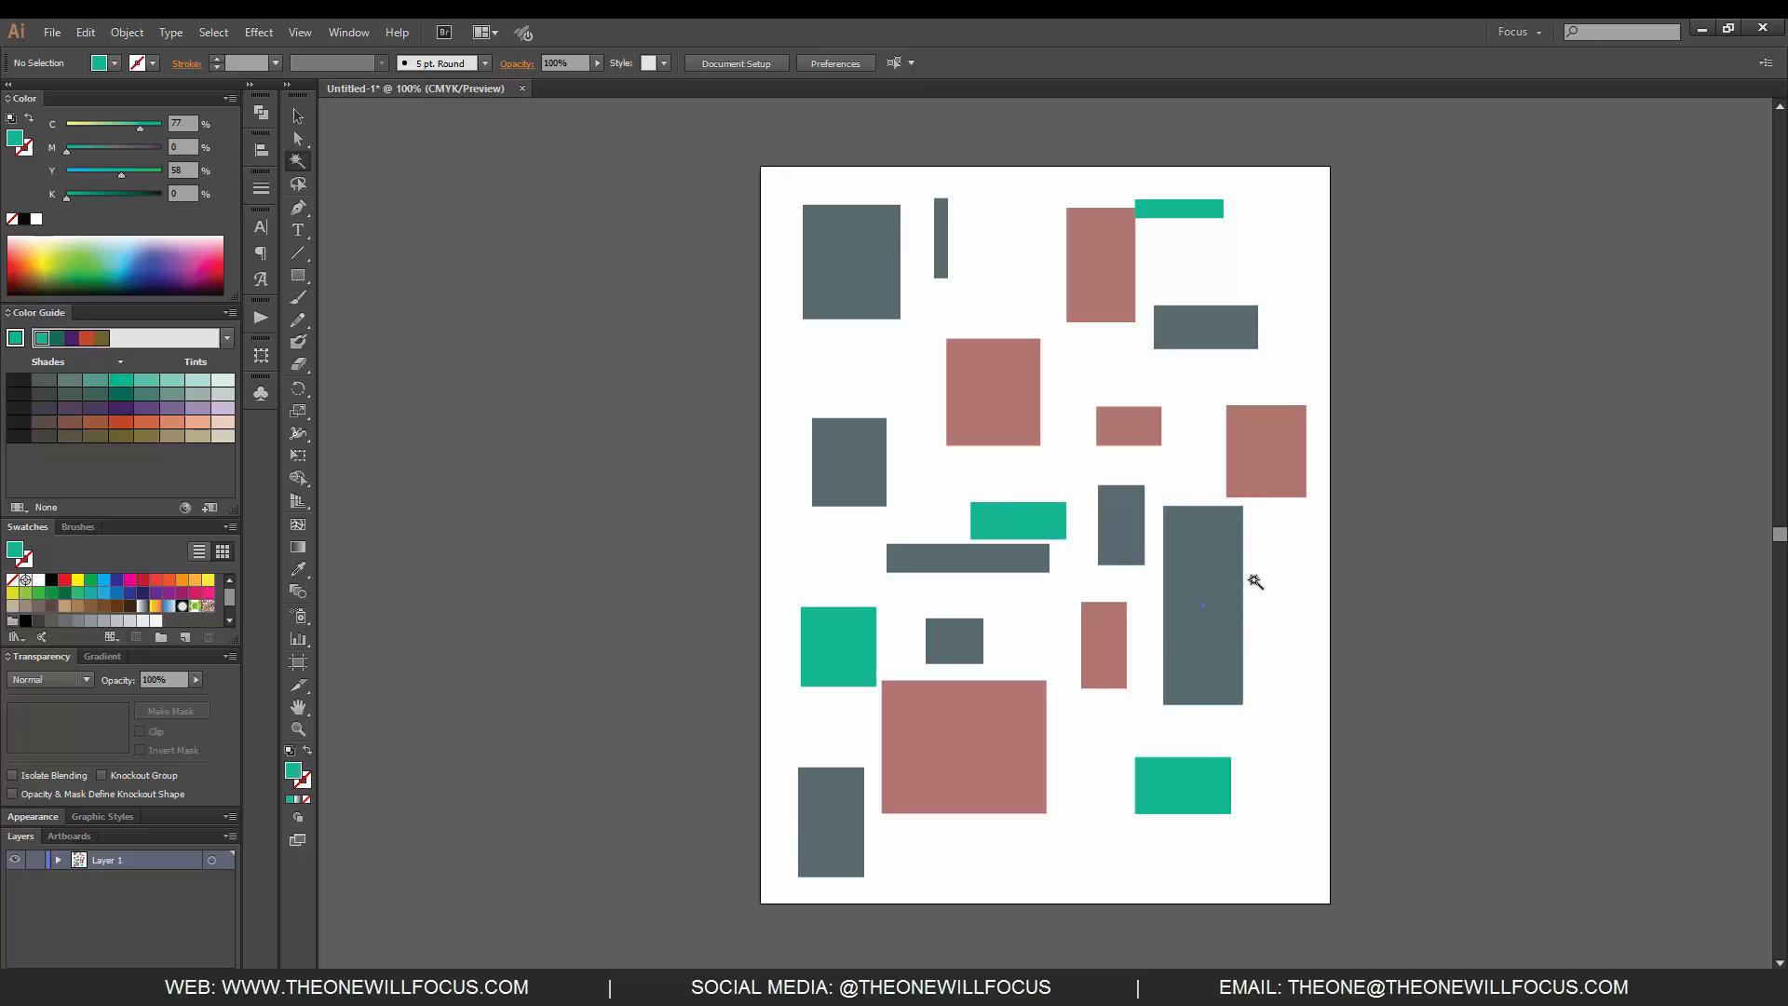
# Magic Wand-select the grey-blue family, then the pink family, then leave the four green rectangles selected
pyautogui.click(1211, 587)
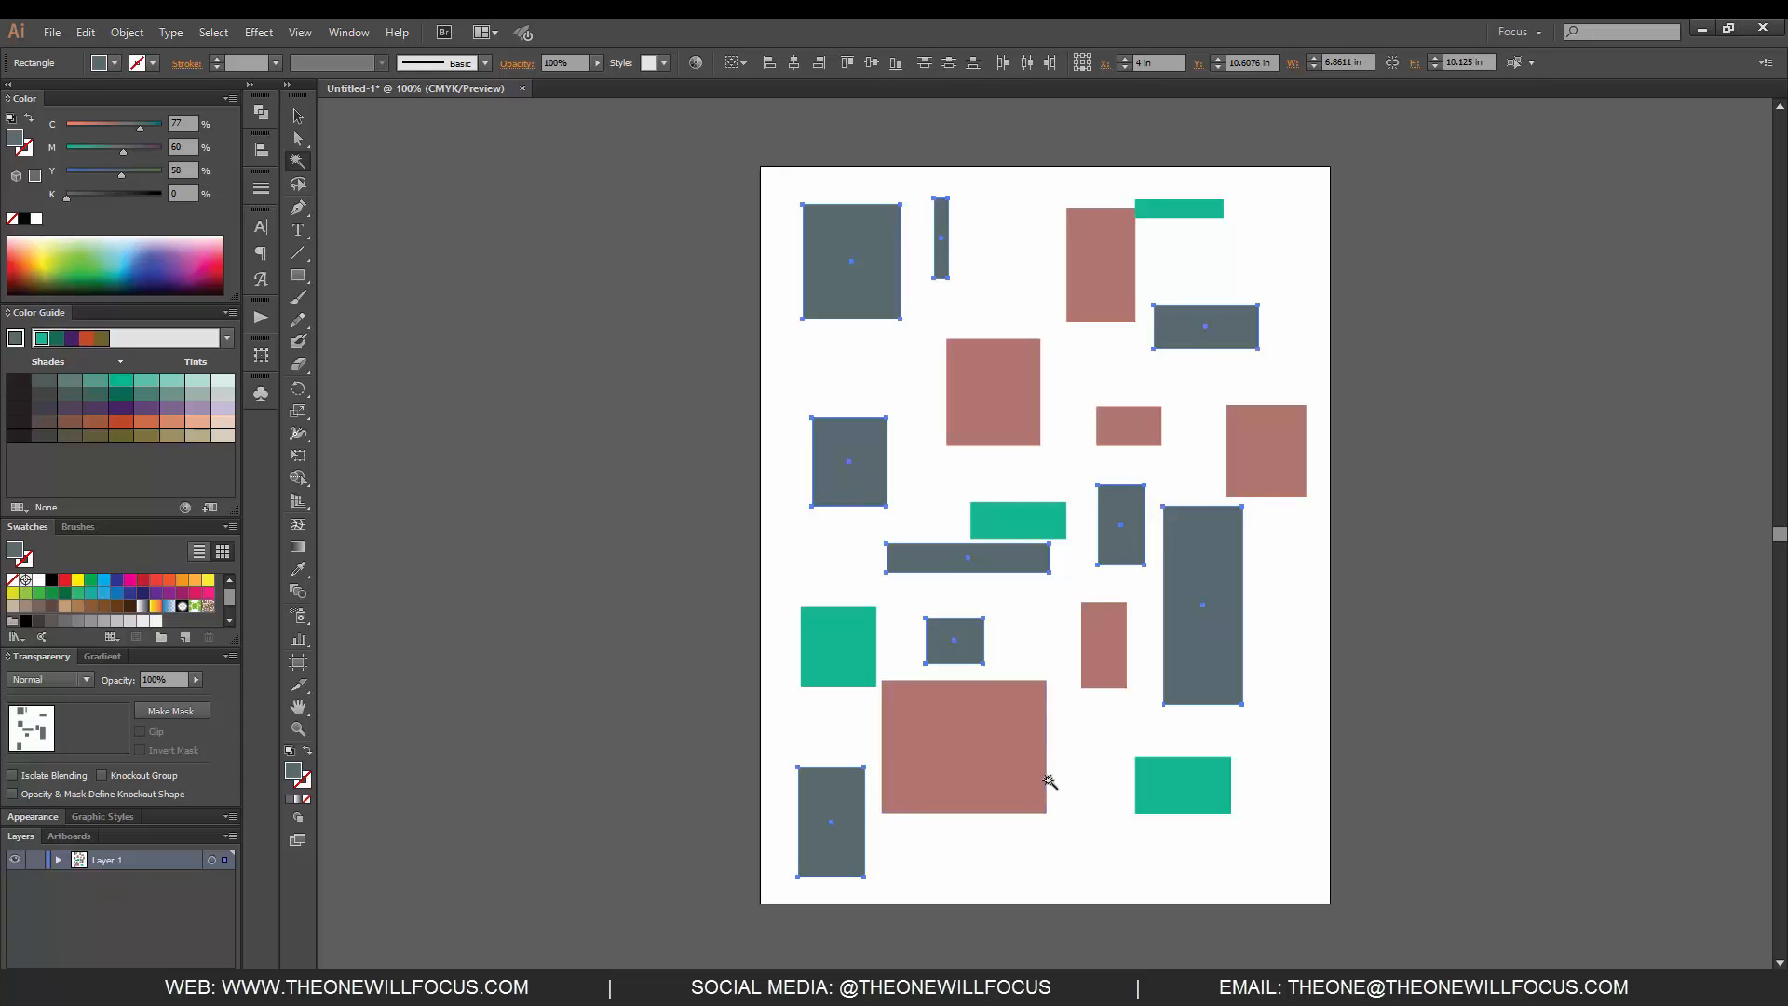
pyautogui.hotkey('ctrl', 'shift', 'a')
pyautogui.click(996, 732)
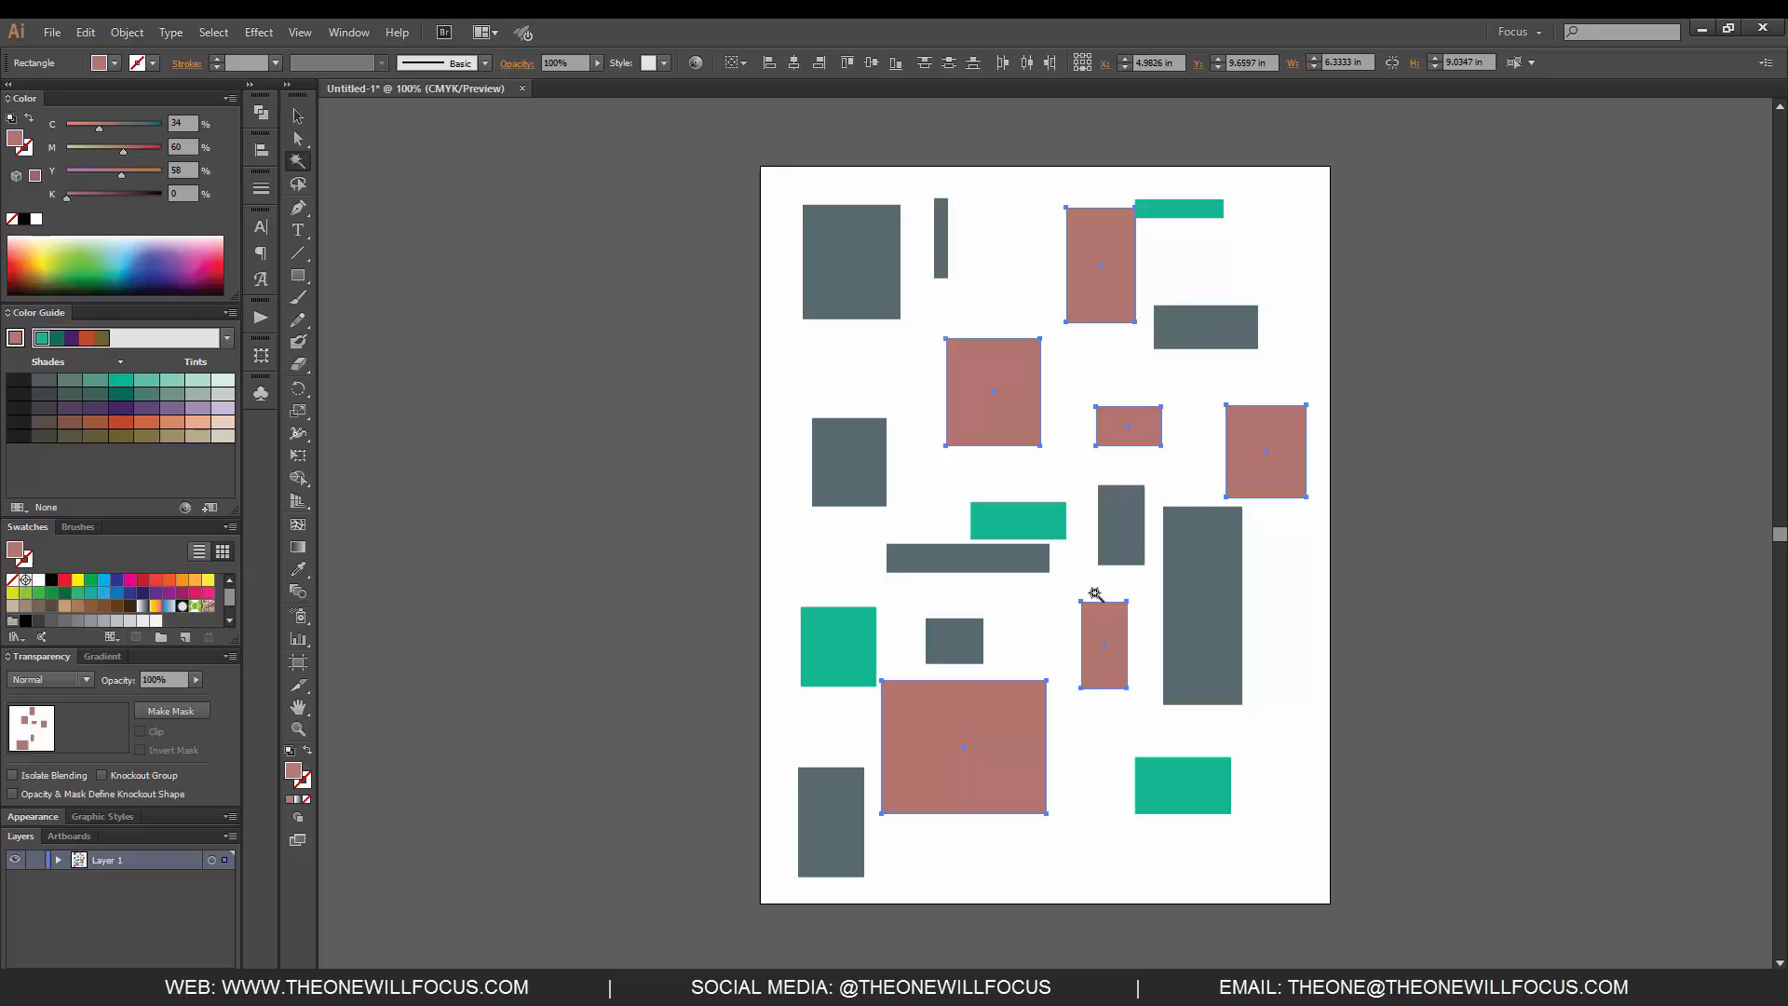
pyautogui.hotkey('ctrl', 'shift', 'a')
pyautogui.click(1182, 790)
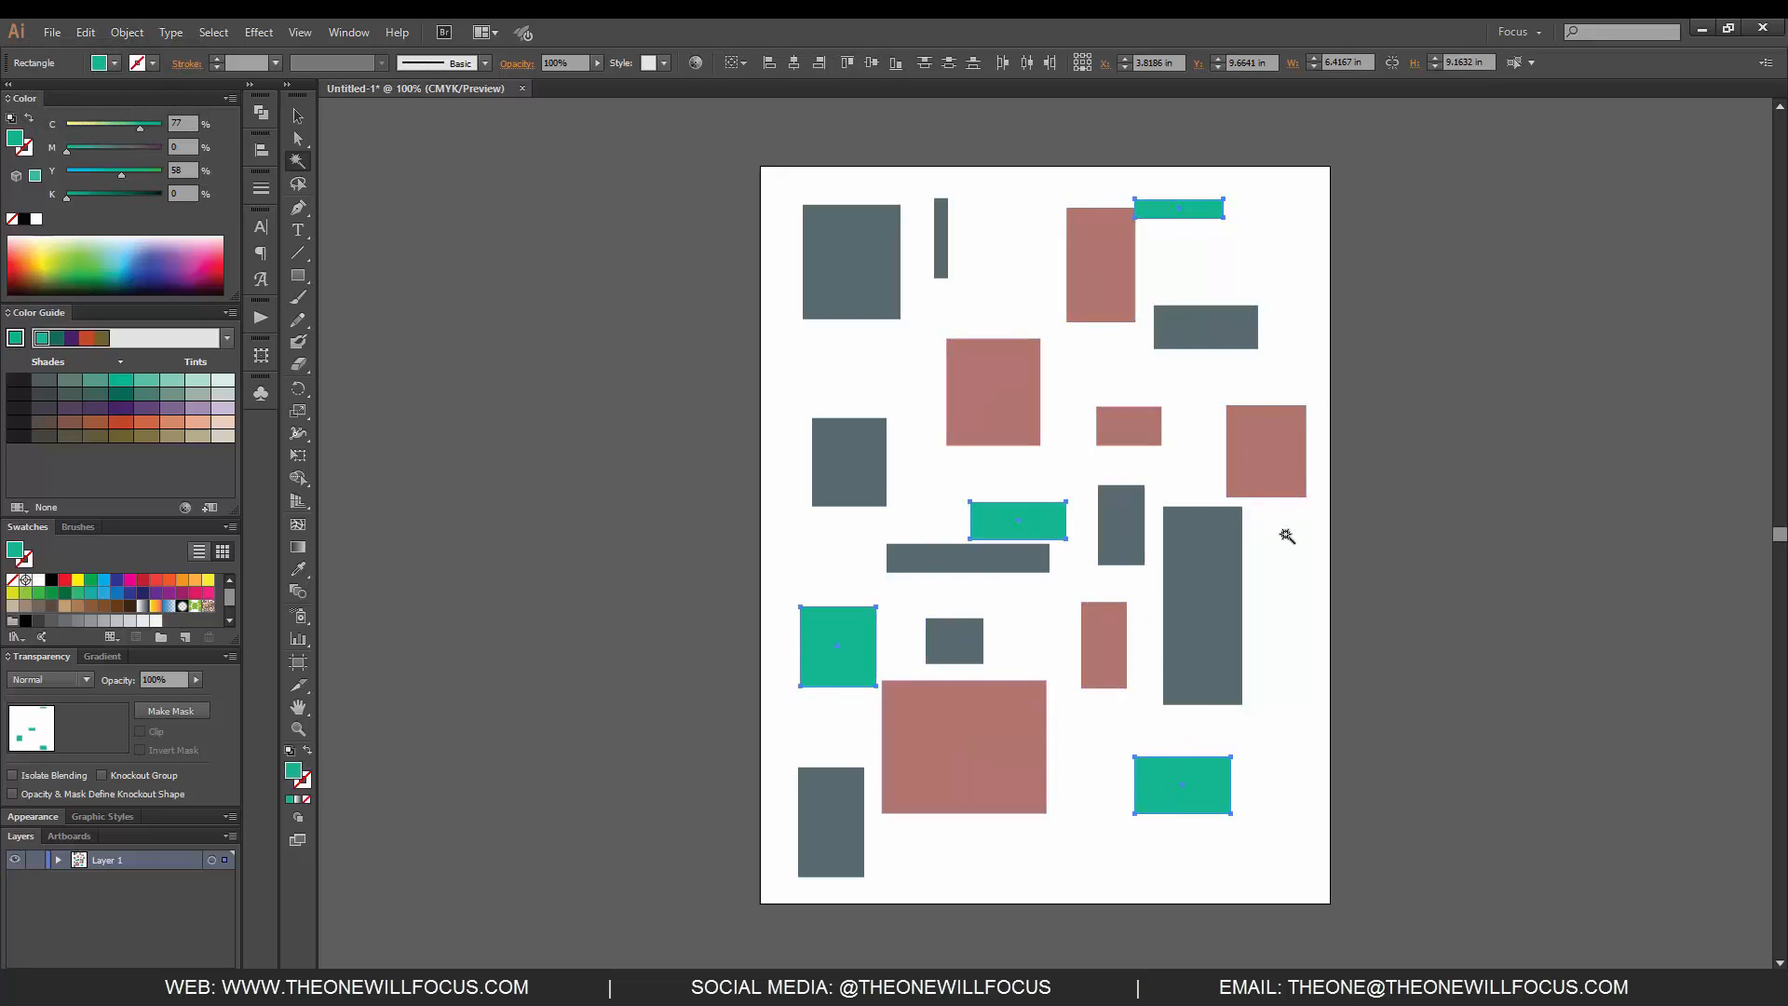
# Recolour the green rectangles salmon orange via the Color panel, undoing a stray change to the grey-blue ones
pyautogui.click(85, 128)
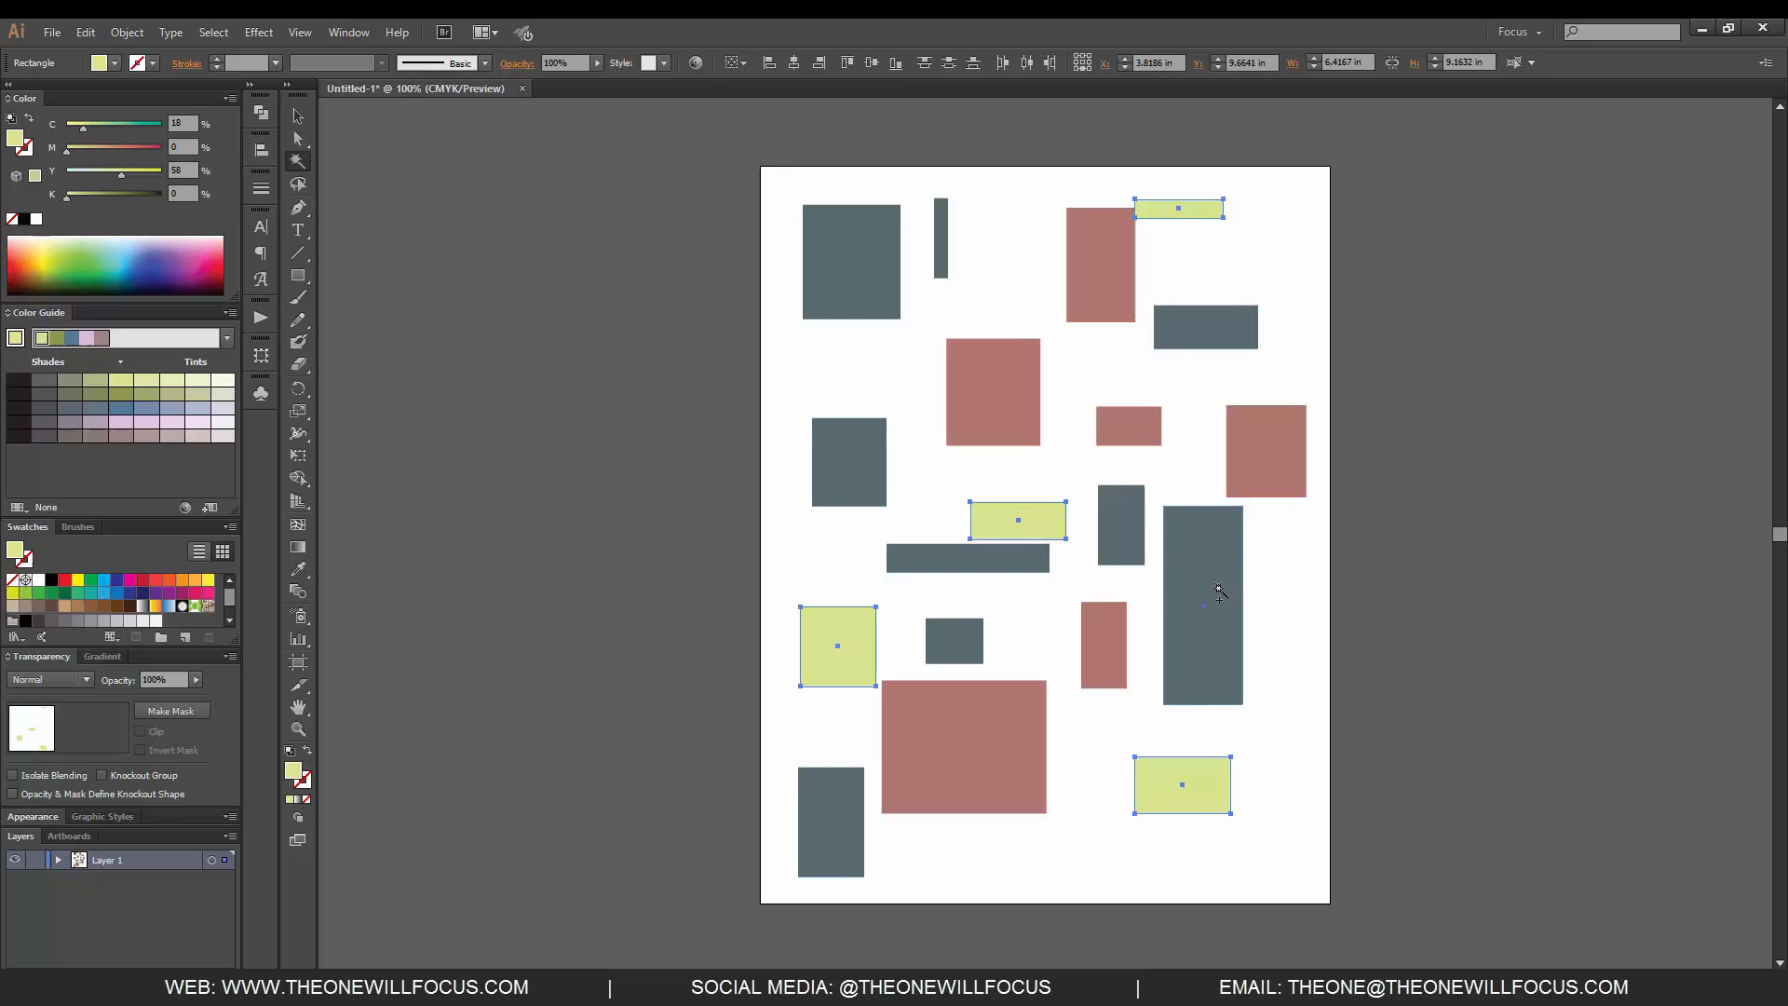
pyautogui.keyDown('shift'); pyautogui.click(1219, 593); pyautogui.keyUp('shift')
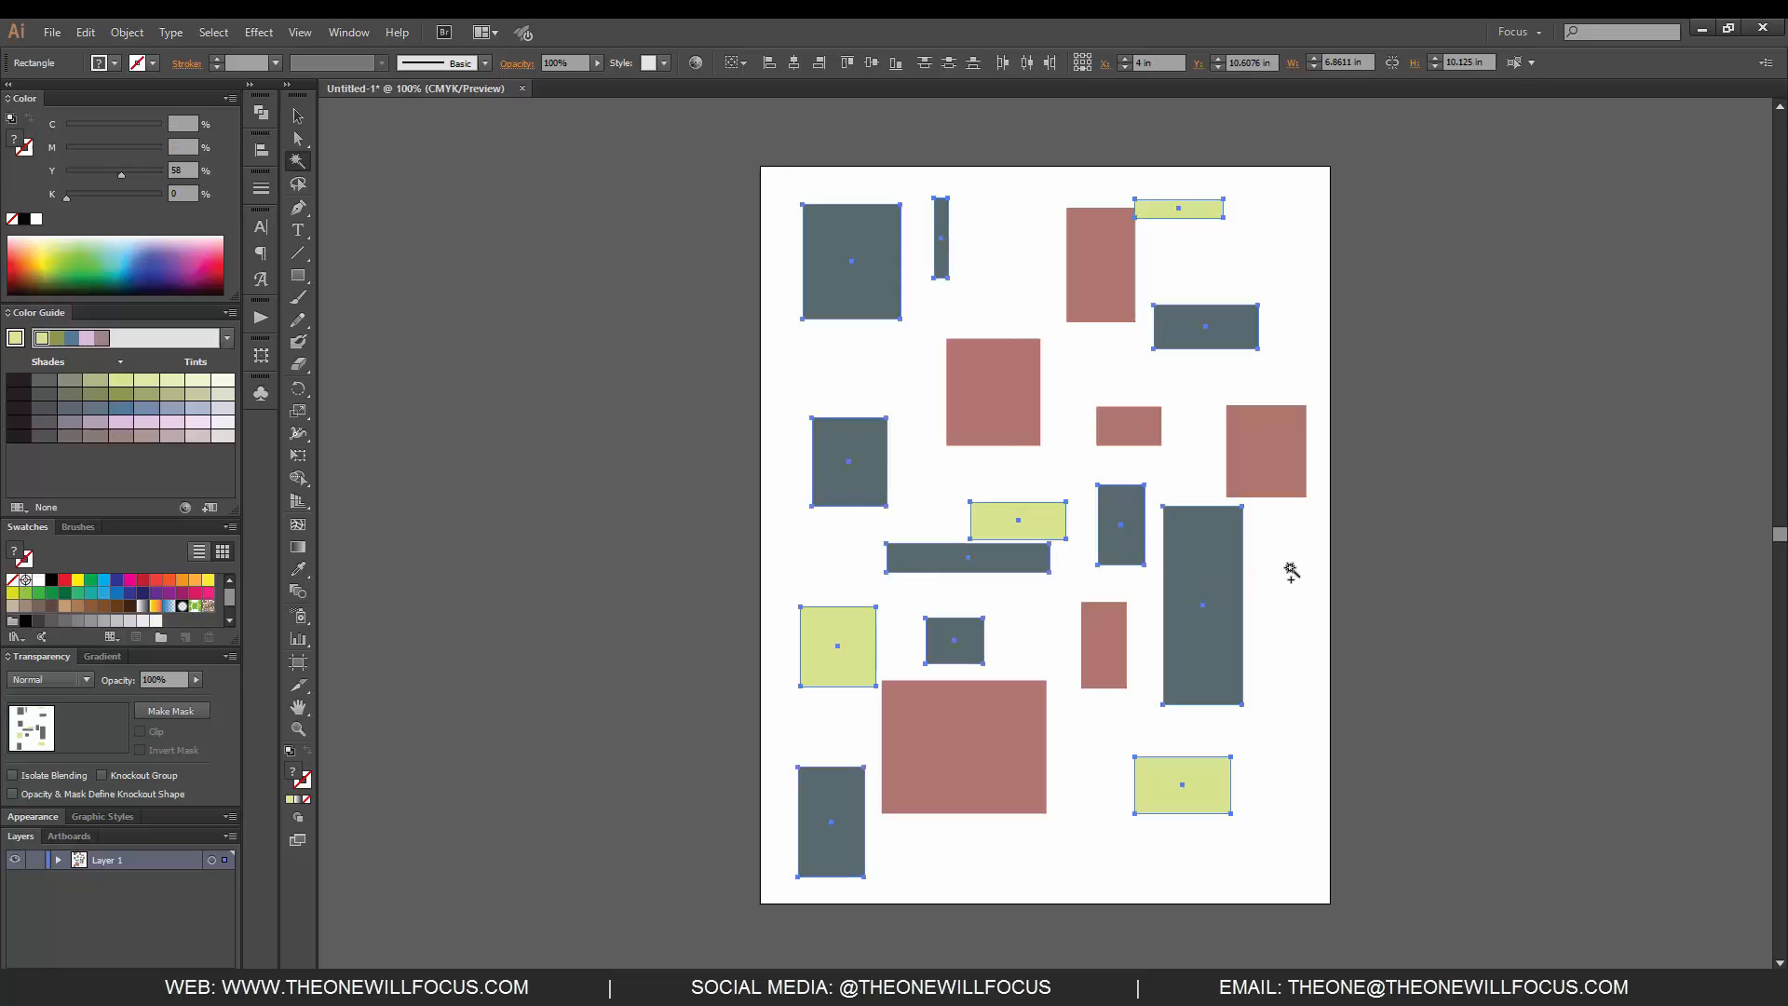
pyautogui.moveTo(109, 150); pyautogui.dragTo(207, 150)
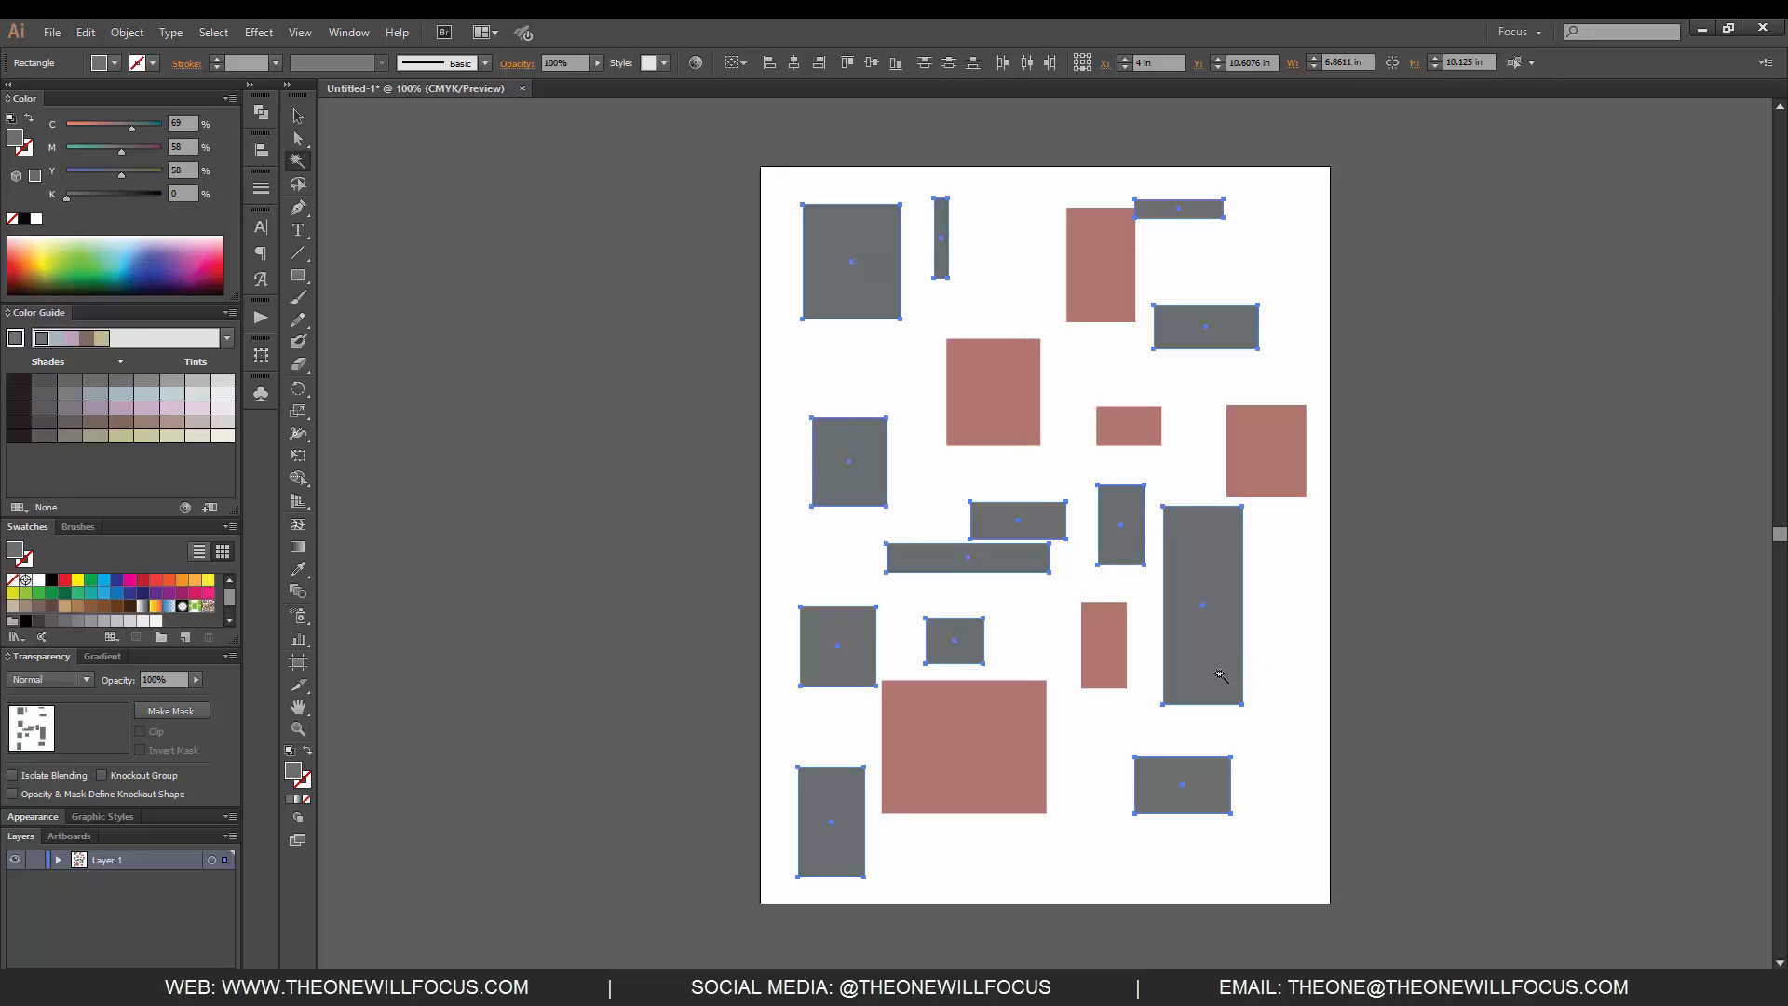
pyautogui.hotkey('ctrl', 'z')
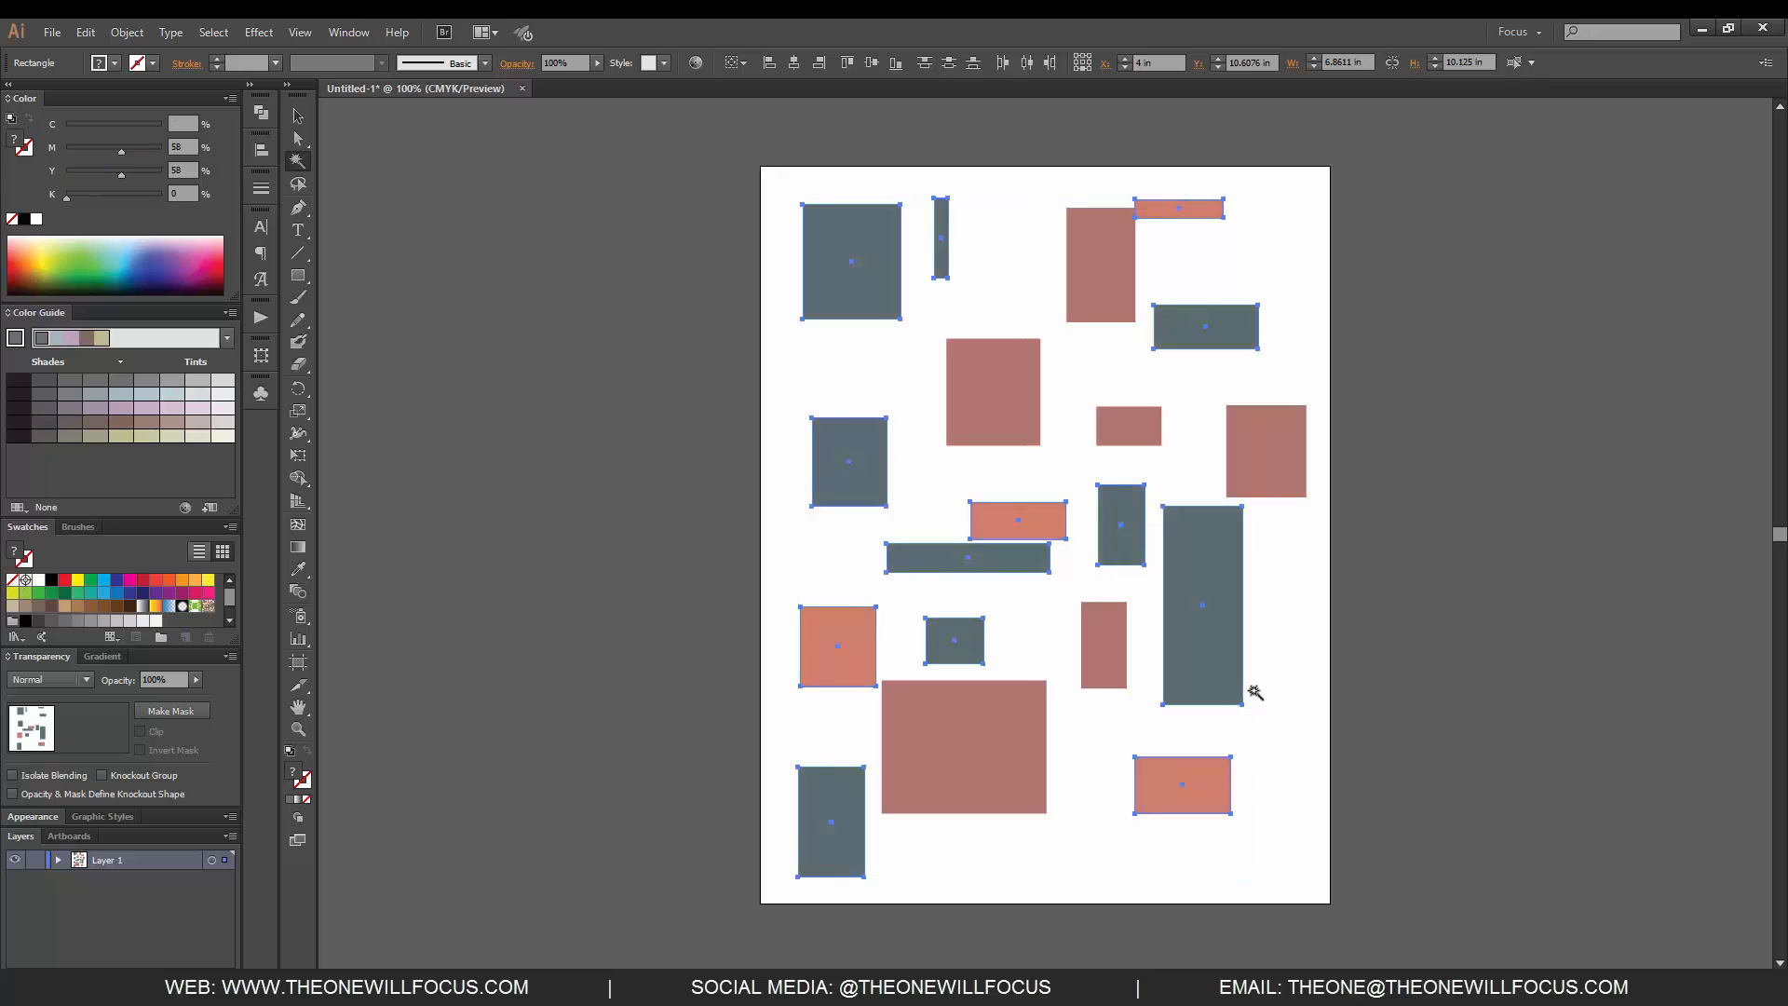
pyautogui.hotkey('ctrl', 'shift', 'a')
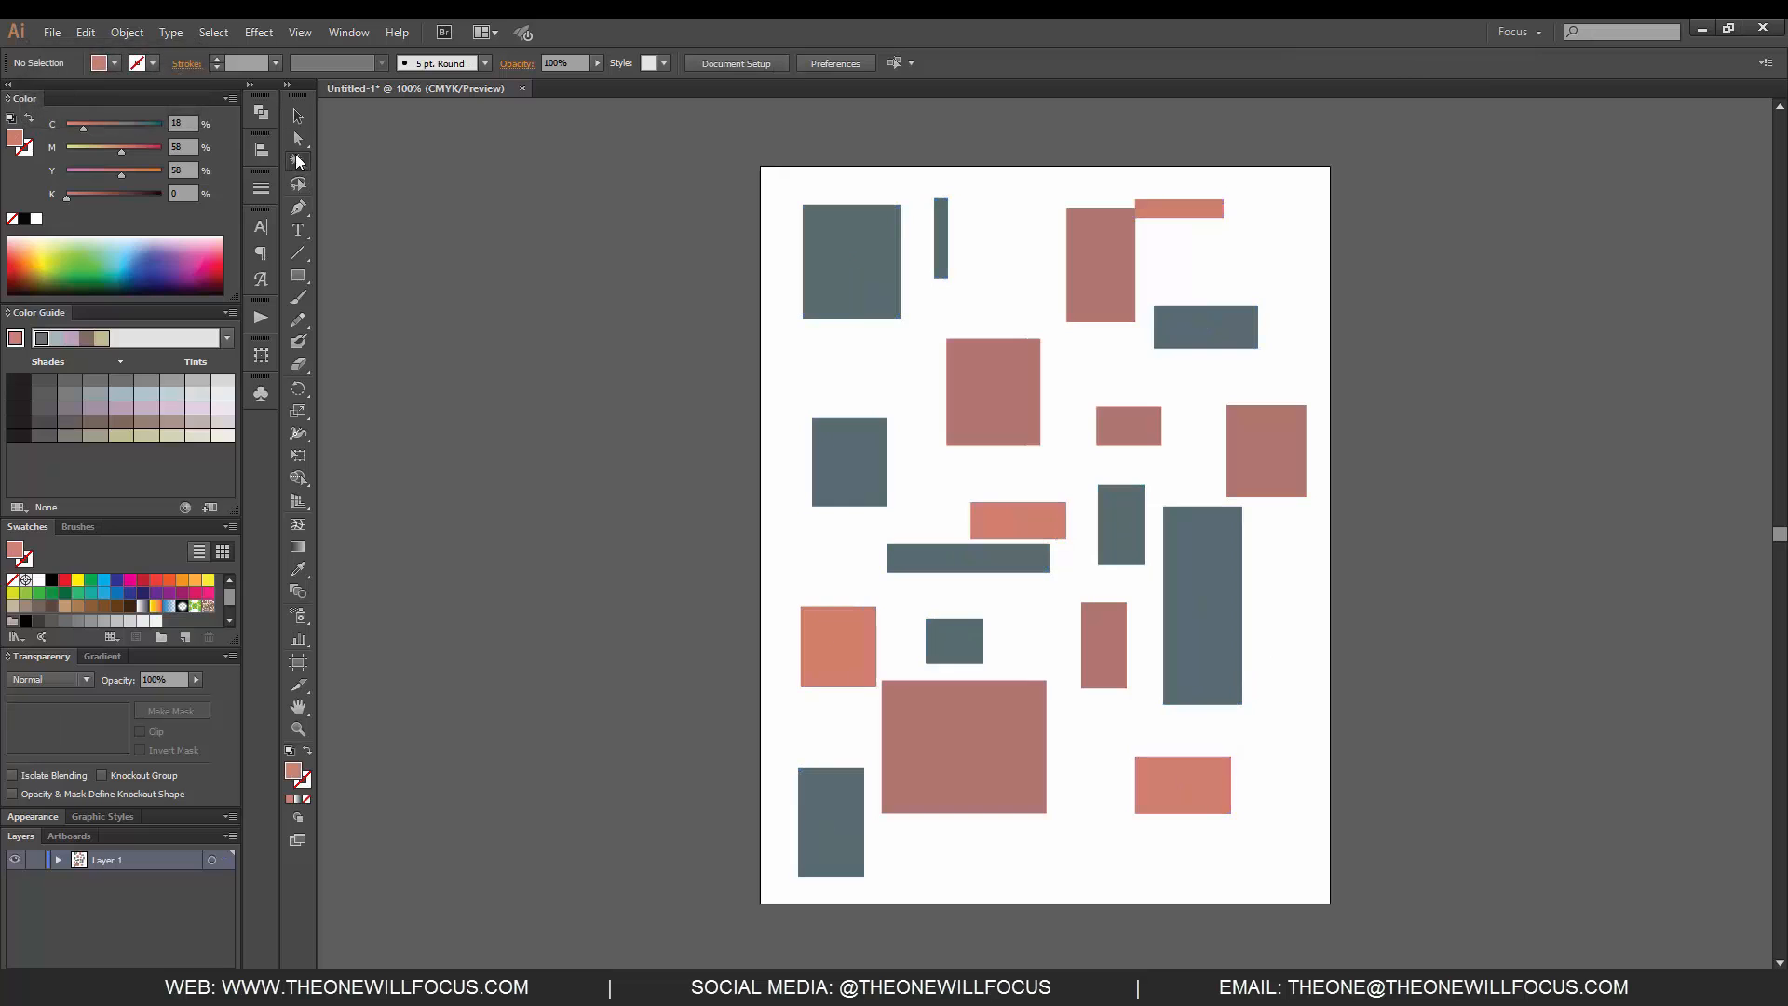
# Show the Magic Wand options beside the artboard and test a high Fill Color tolerance on the rectangles
pyautogui.doubleClick(298, 165)
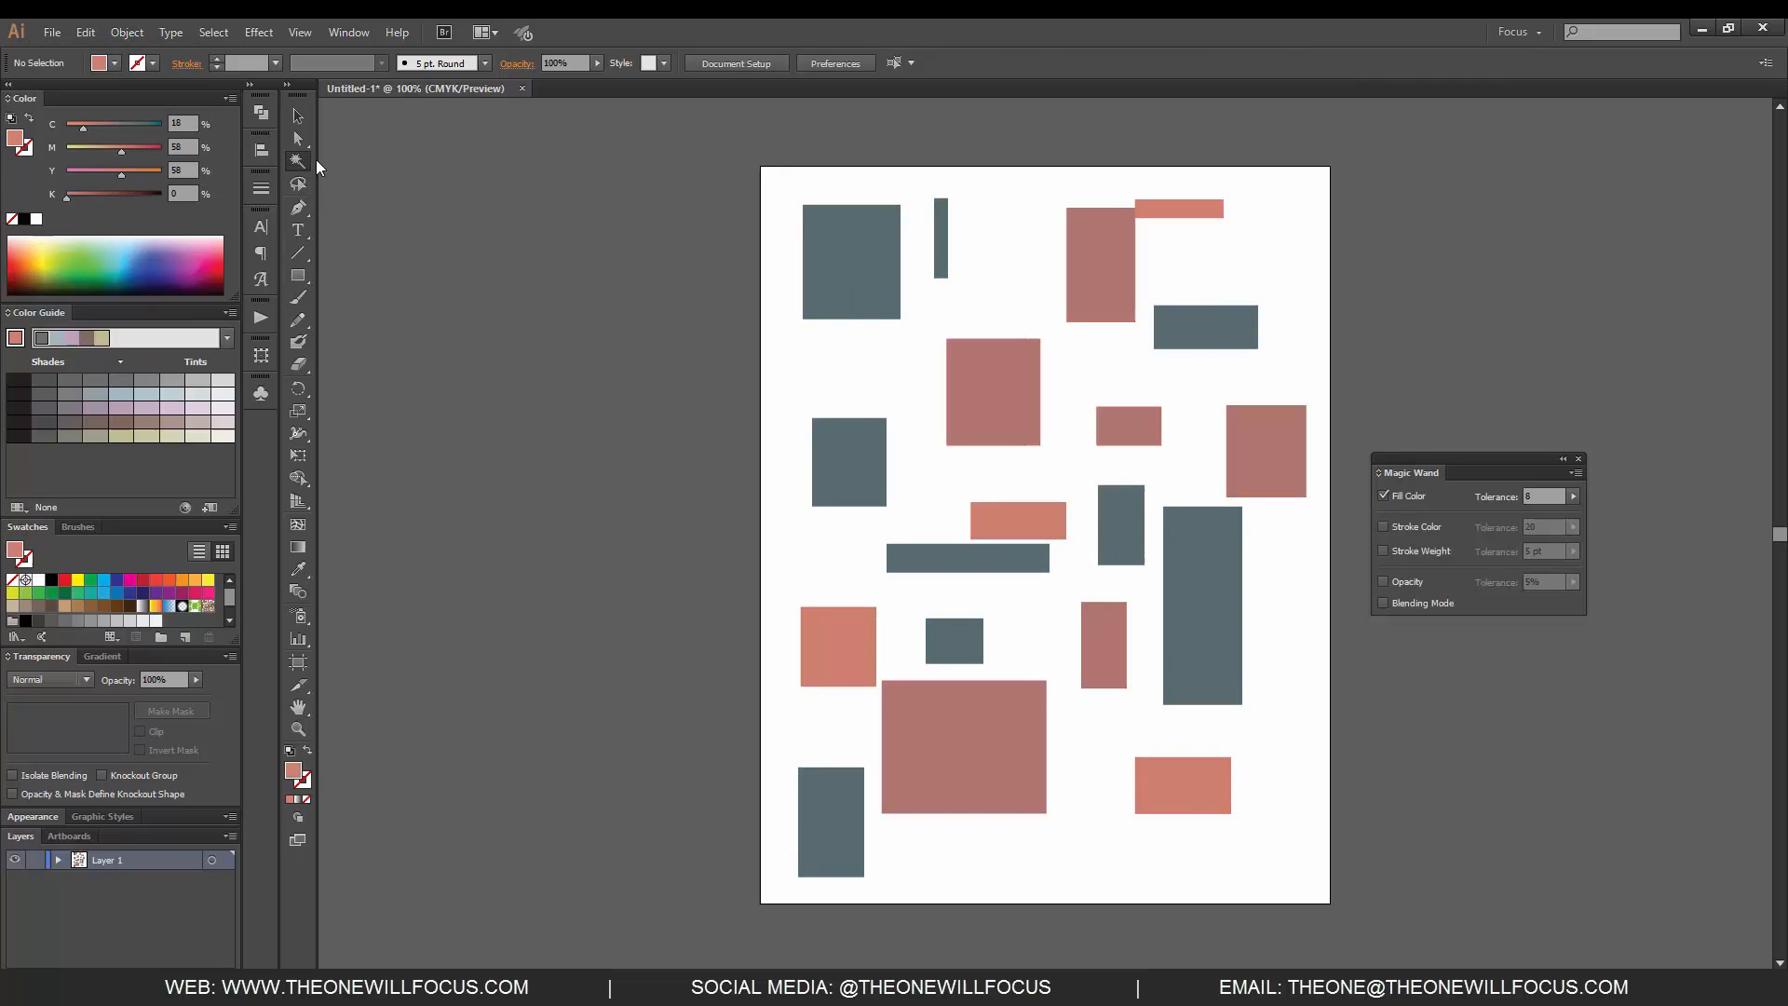
pyautogui.moveTo(1519, 469)
pyautogui.mouseDown()
pyautogui.moveTo(601, 501)
pyautogui.moveTo(670, 545)
pyautogui.mouseUp()
pyautogui.click(656, 530)
pyautogui.write('70')
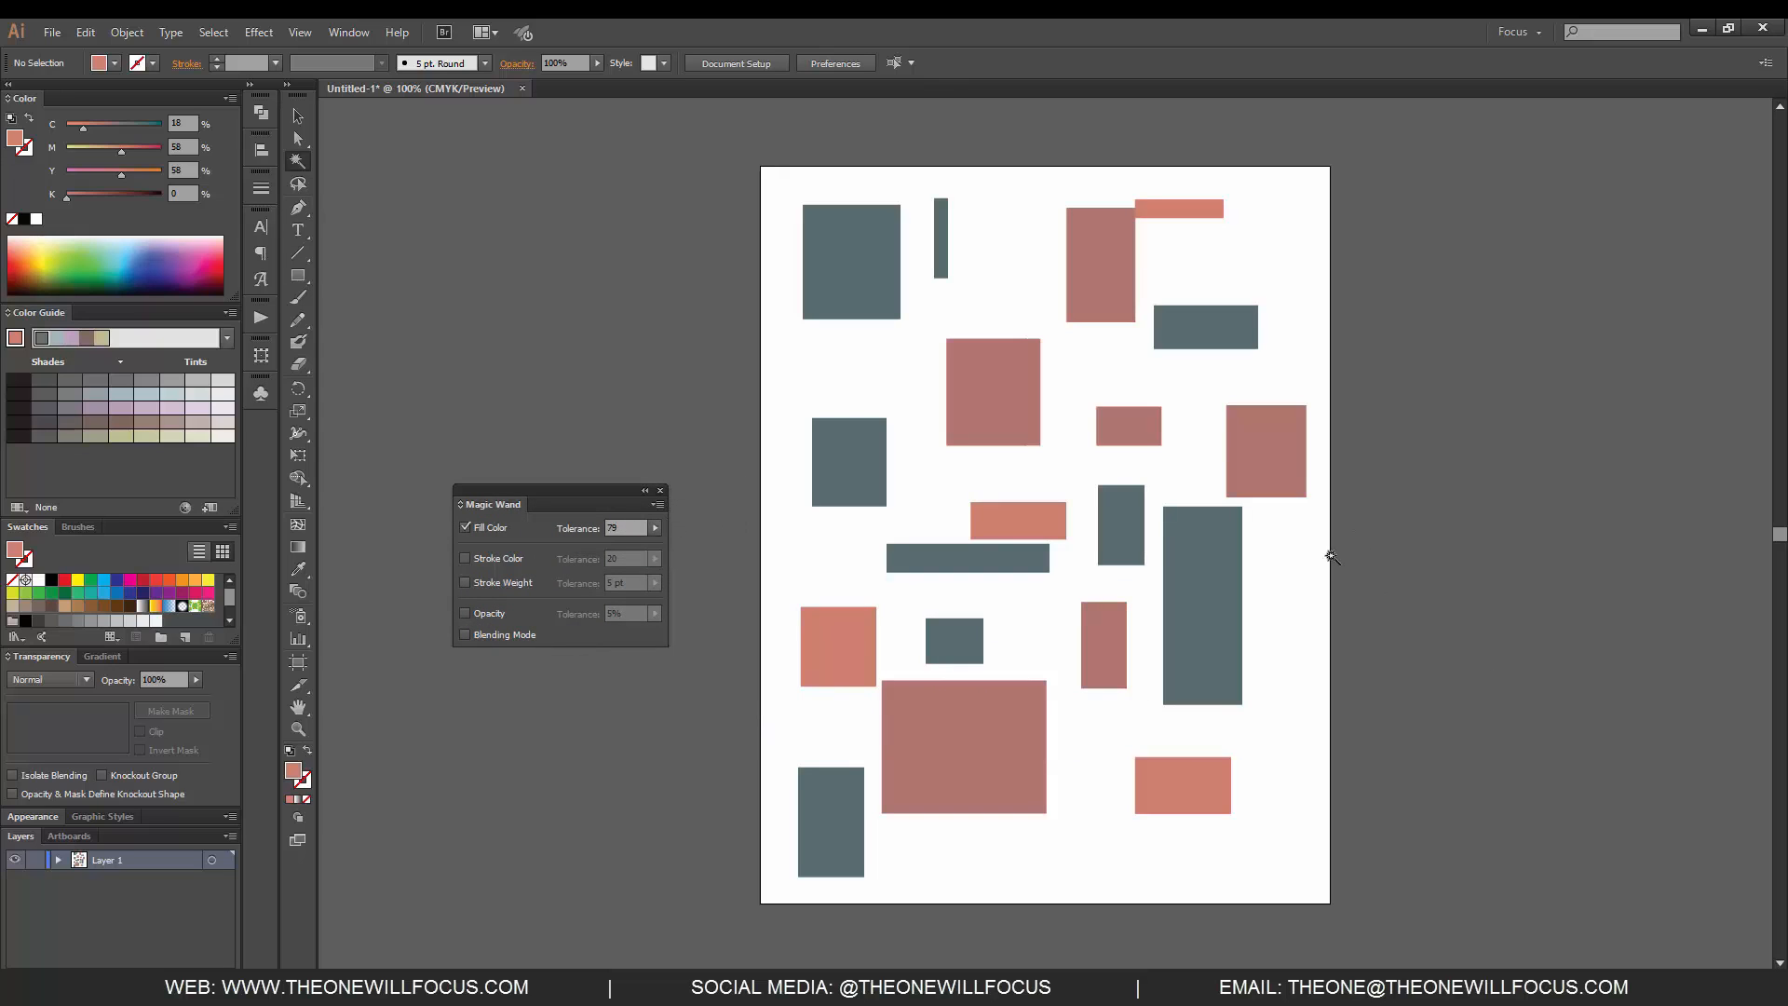
pyautogui.click(1272, 461)
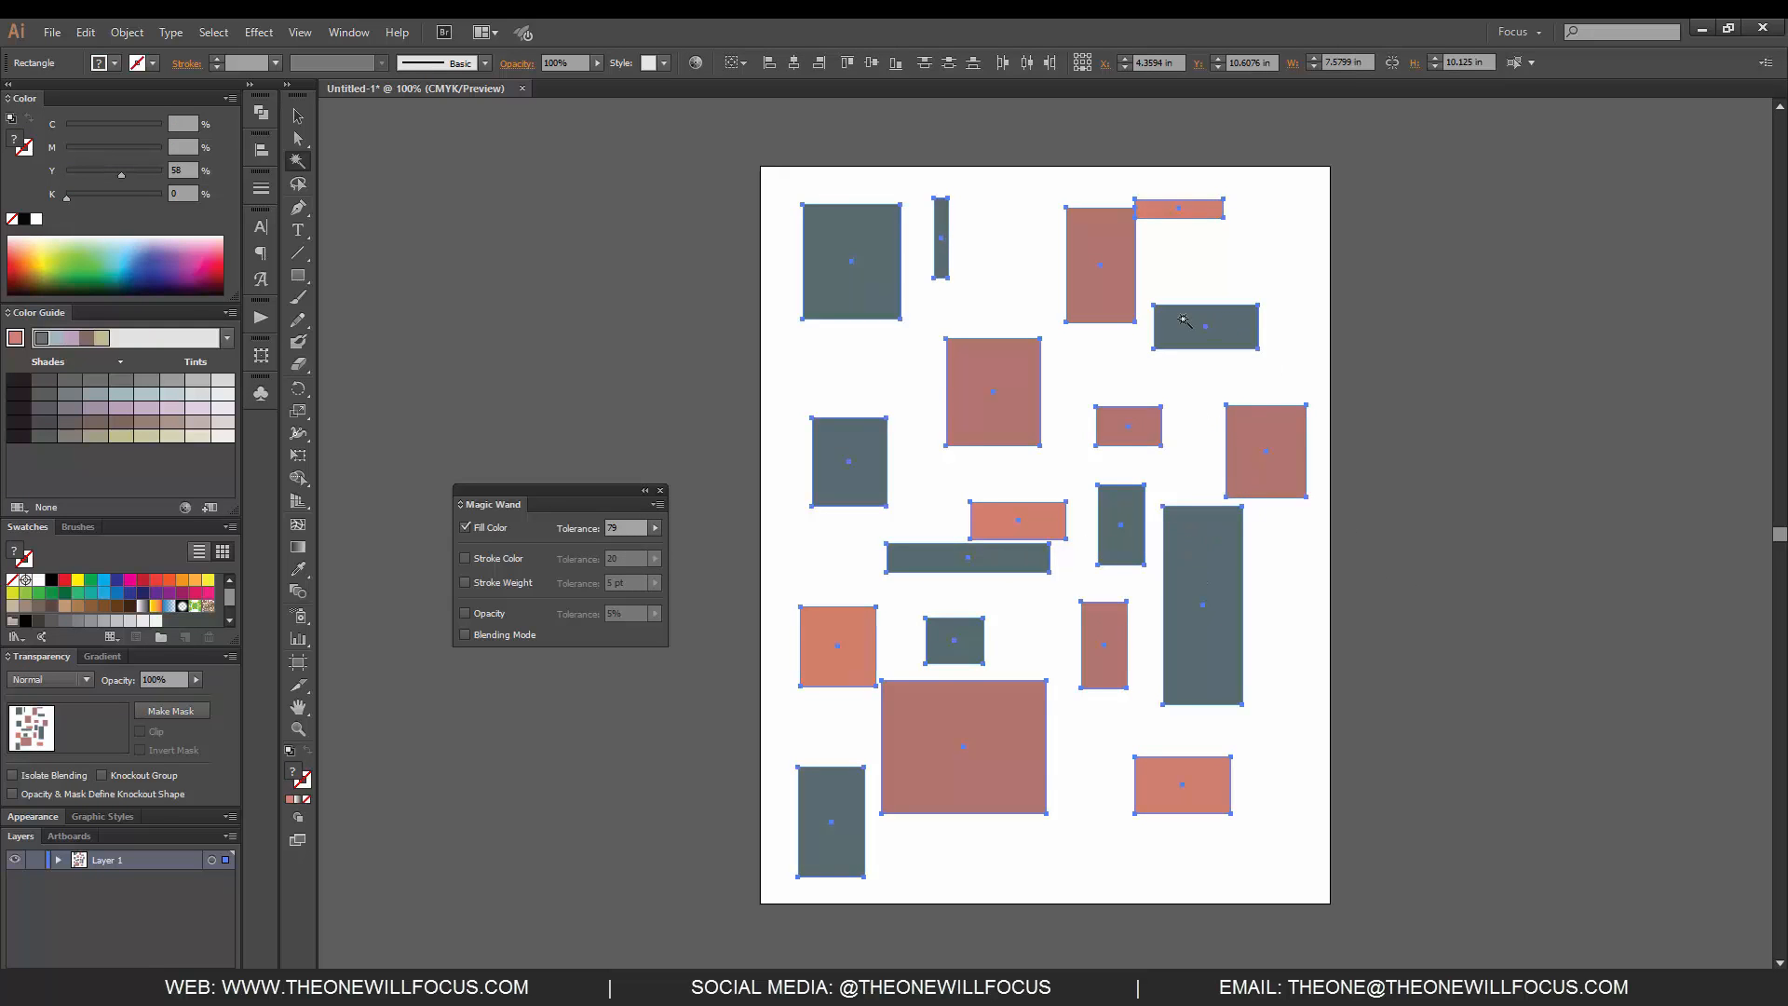
# Lower Fill Color tolerance to 32 and test it on the grey-blue and pink/salmon rectangles
pyautogui.click(656, 528)
pyautogui.moveTo(638, 546); pyautogui.dragTo(607, 544)
pyautogui.hotkey('ctrl', 'shift', 'a')
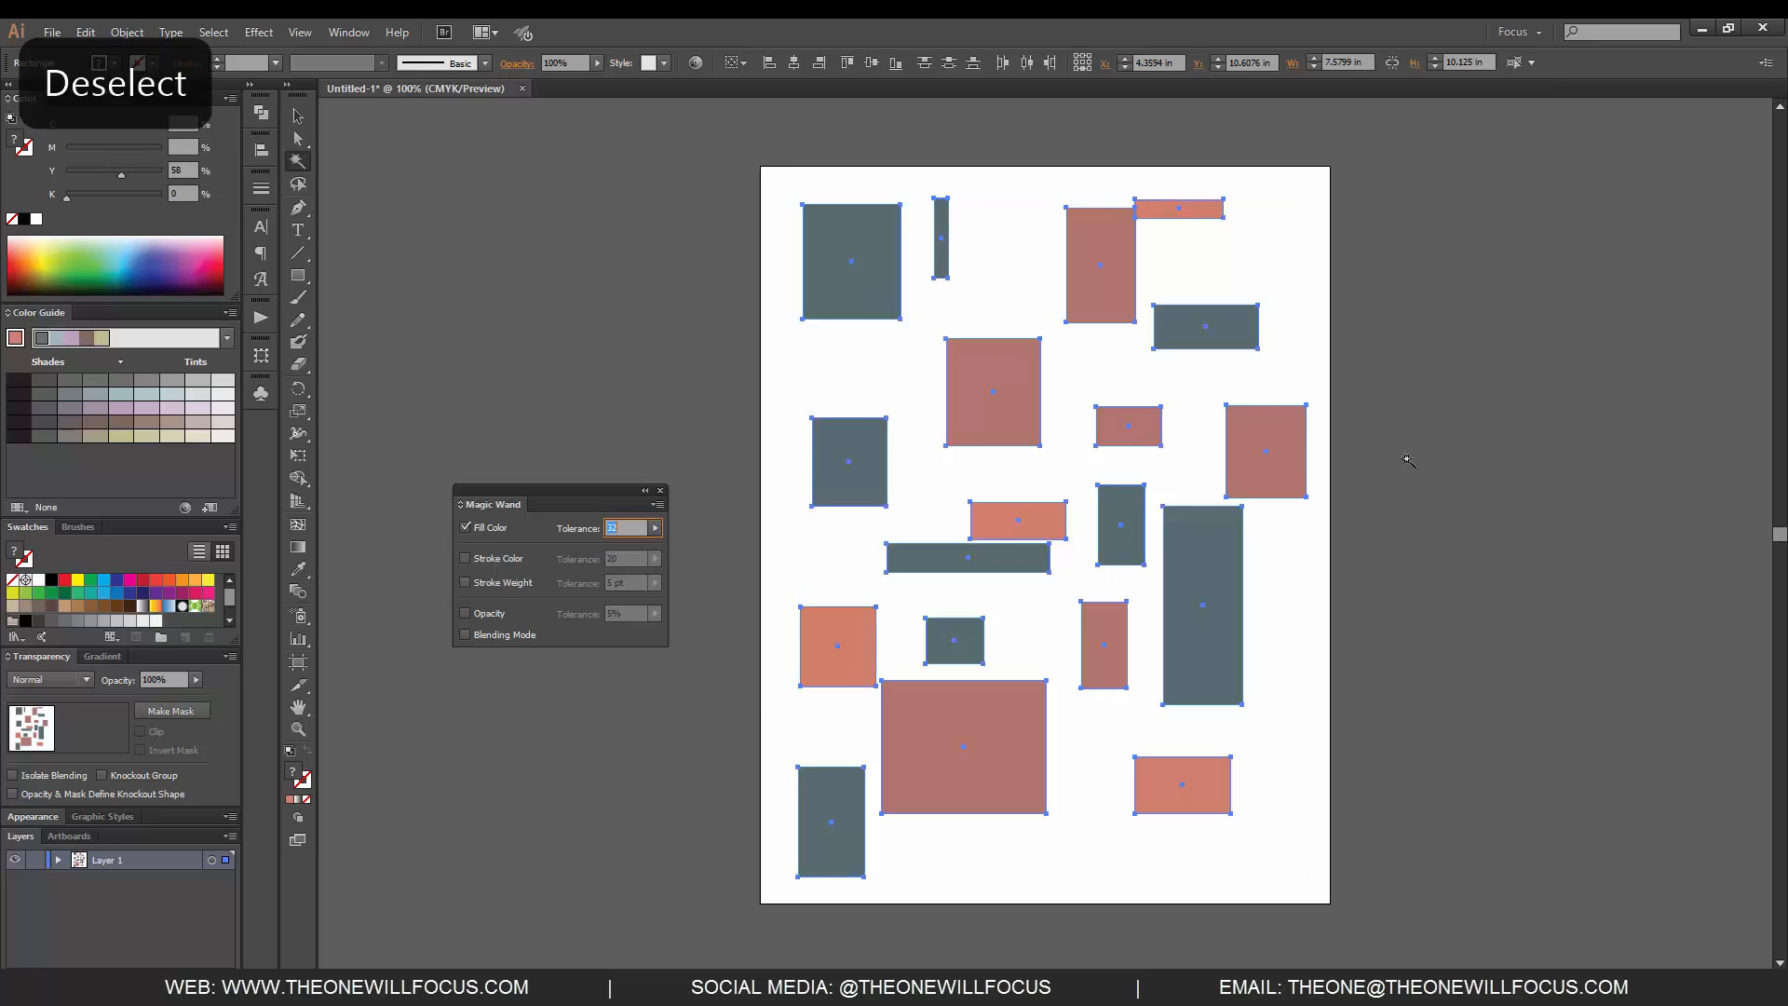
pyautogui.hotkey('ctrl', 'shift', 'a')
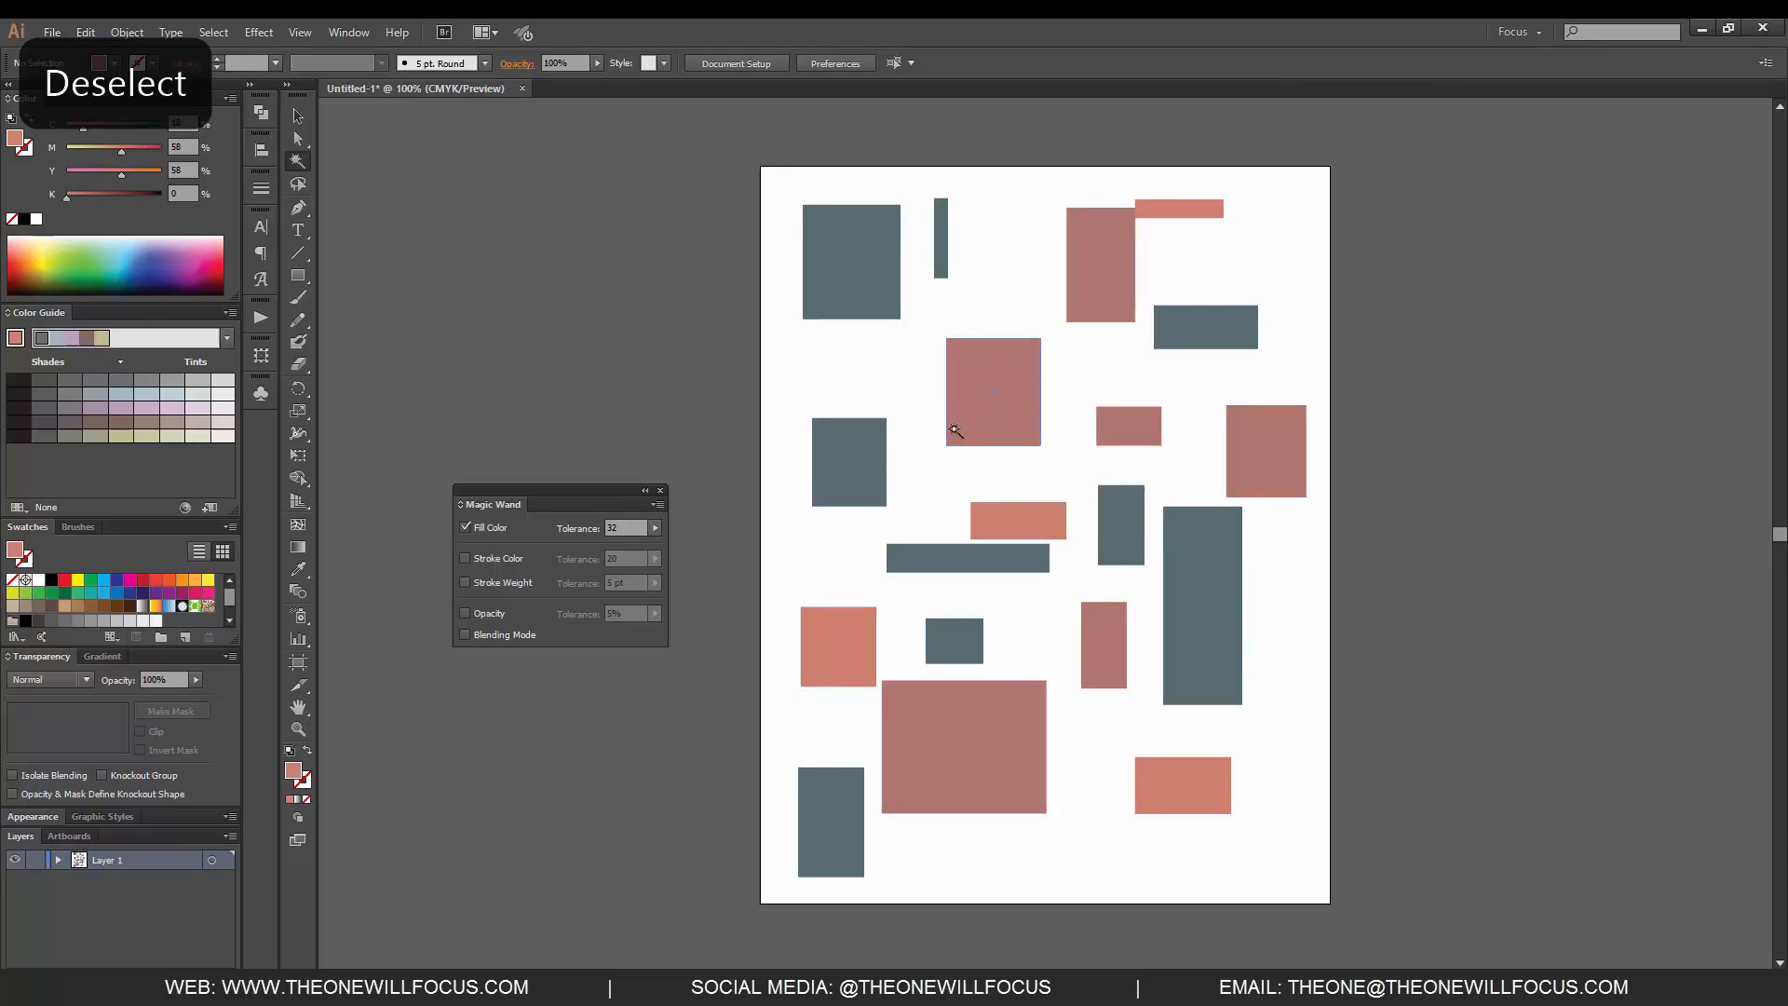
pyautogui.click(844, 471)
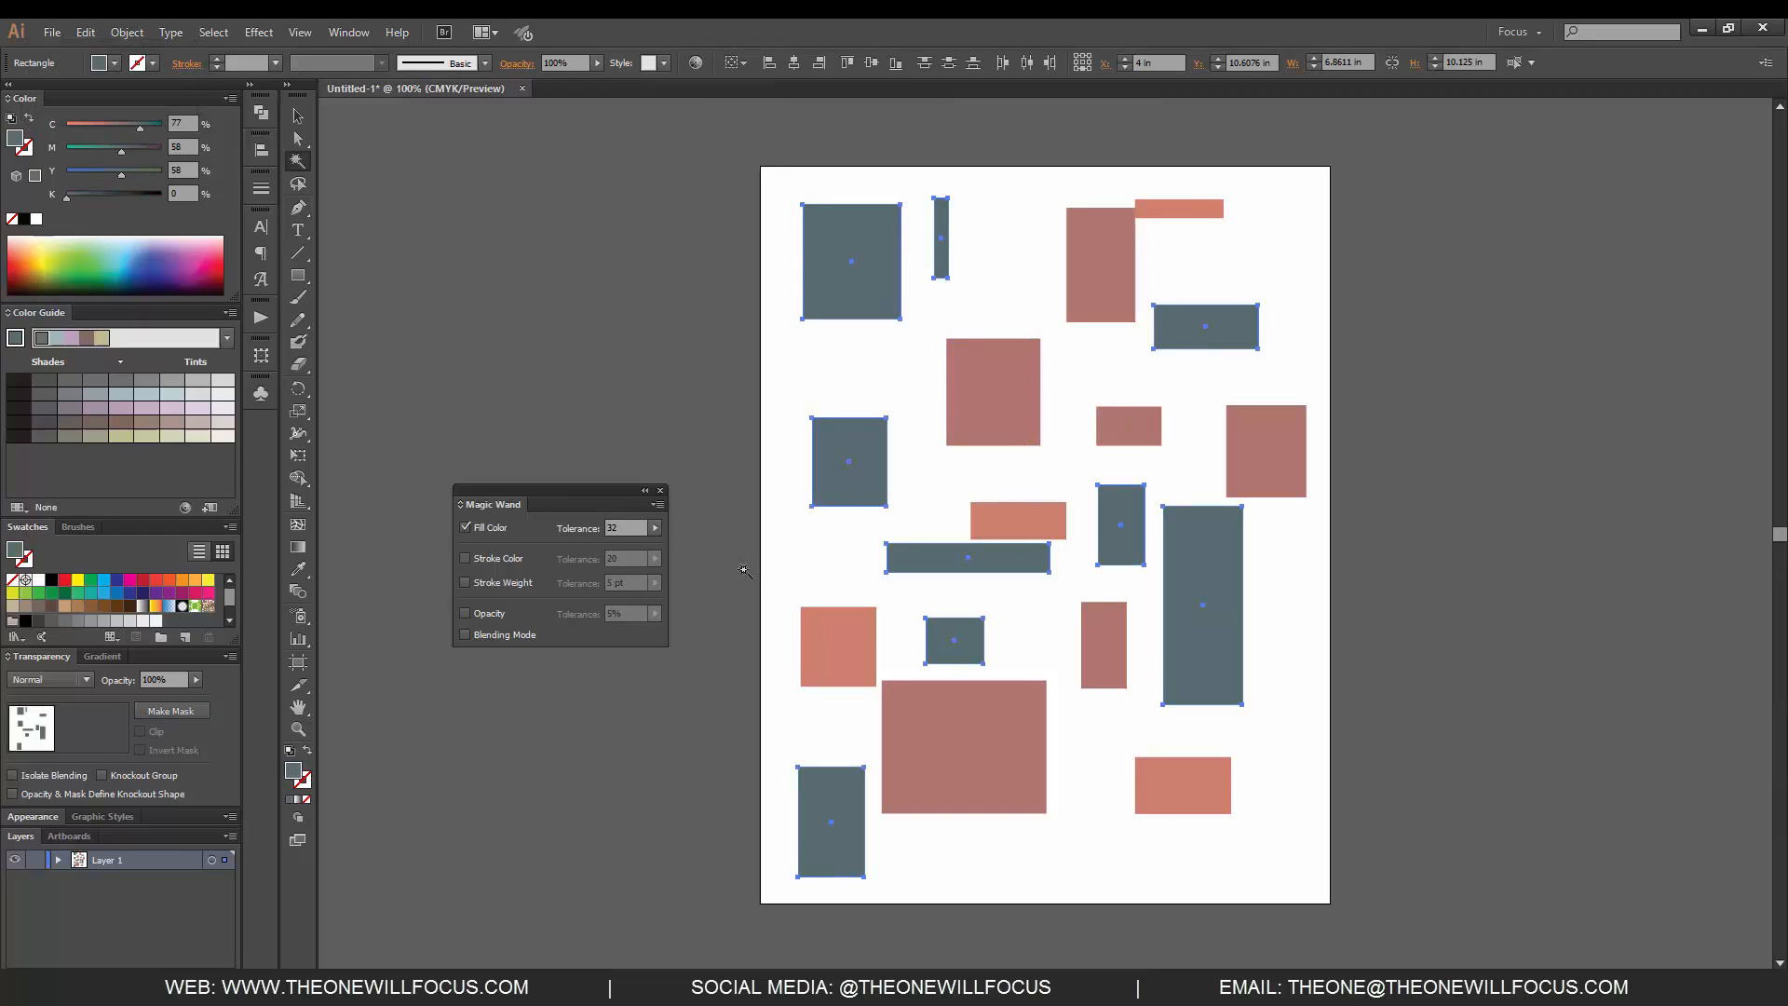
pyautogui.hotkey('ctrl', 'shift', 'a')
pyautogui.click(1262, 452)
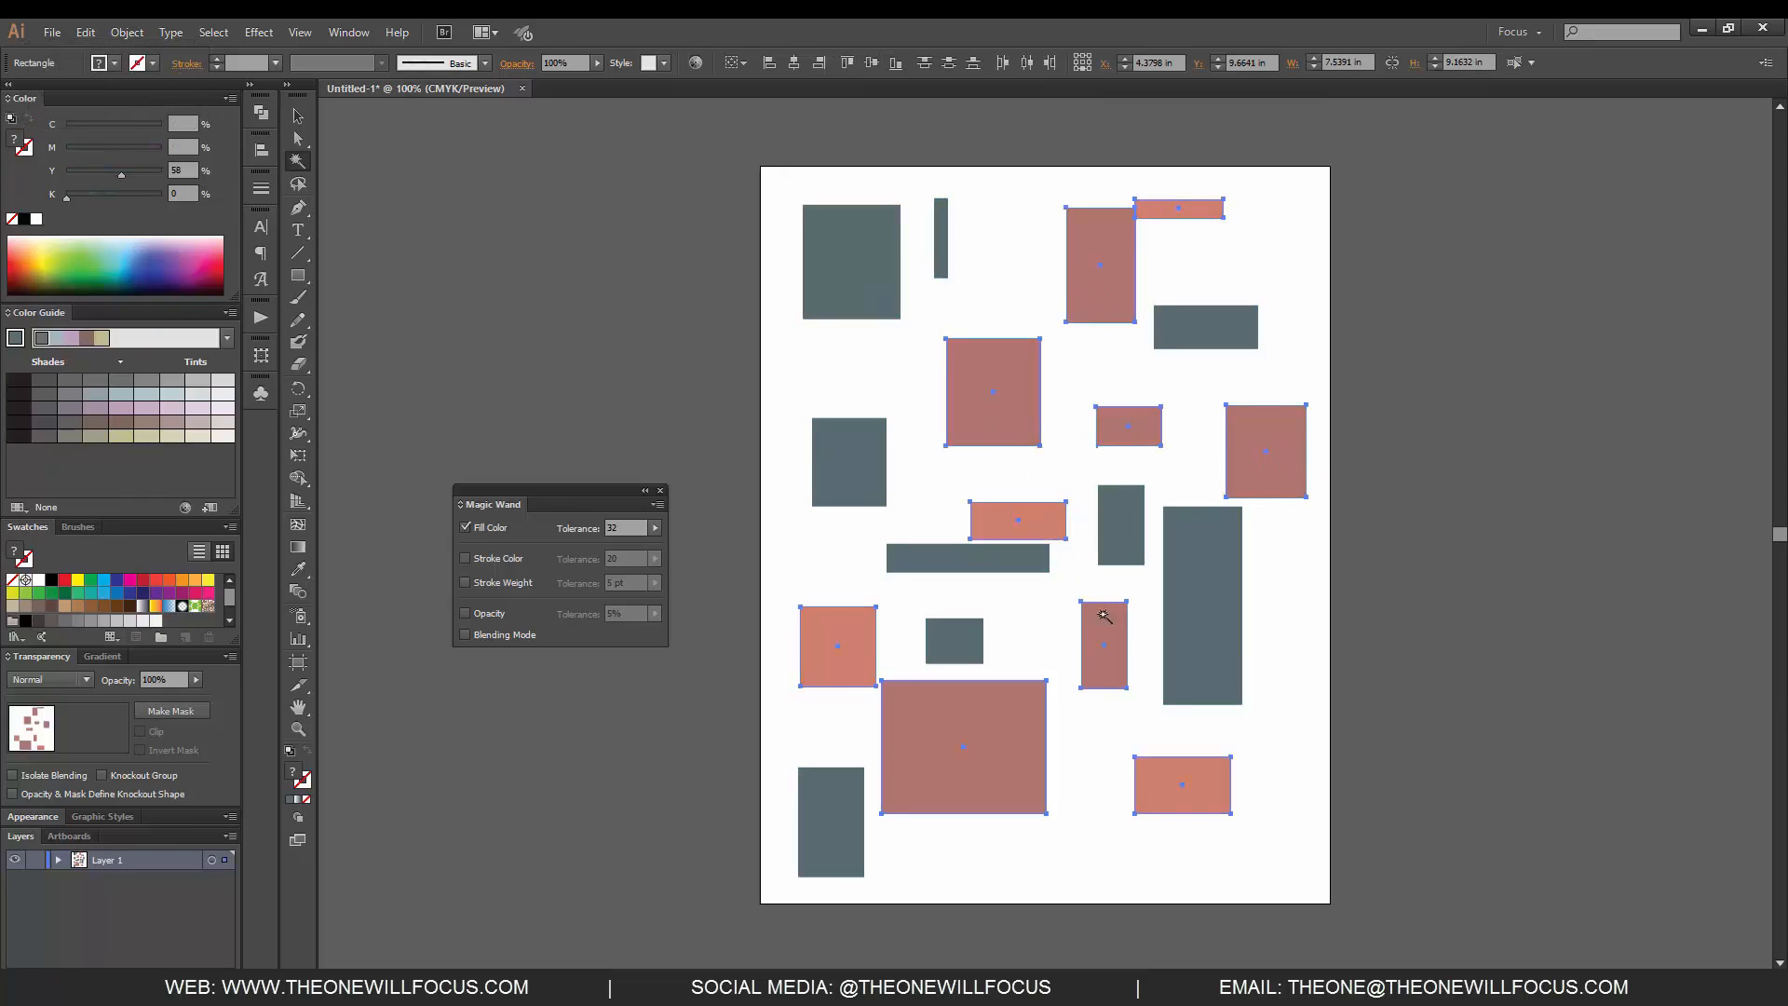
# Set the Fill Color tolerance to 13 and deselect everything
pyautogui.click(654, 528)
pyautogui.moveTo(594, 545); pyautogui.dragTo(587, 545)
pyautogui.press('Return')
pyautogui.hotkey('ctrl', 'shift', 'a')
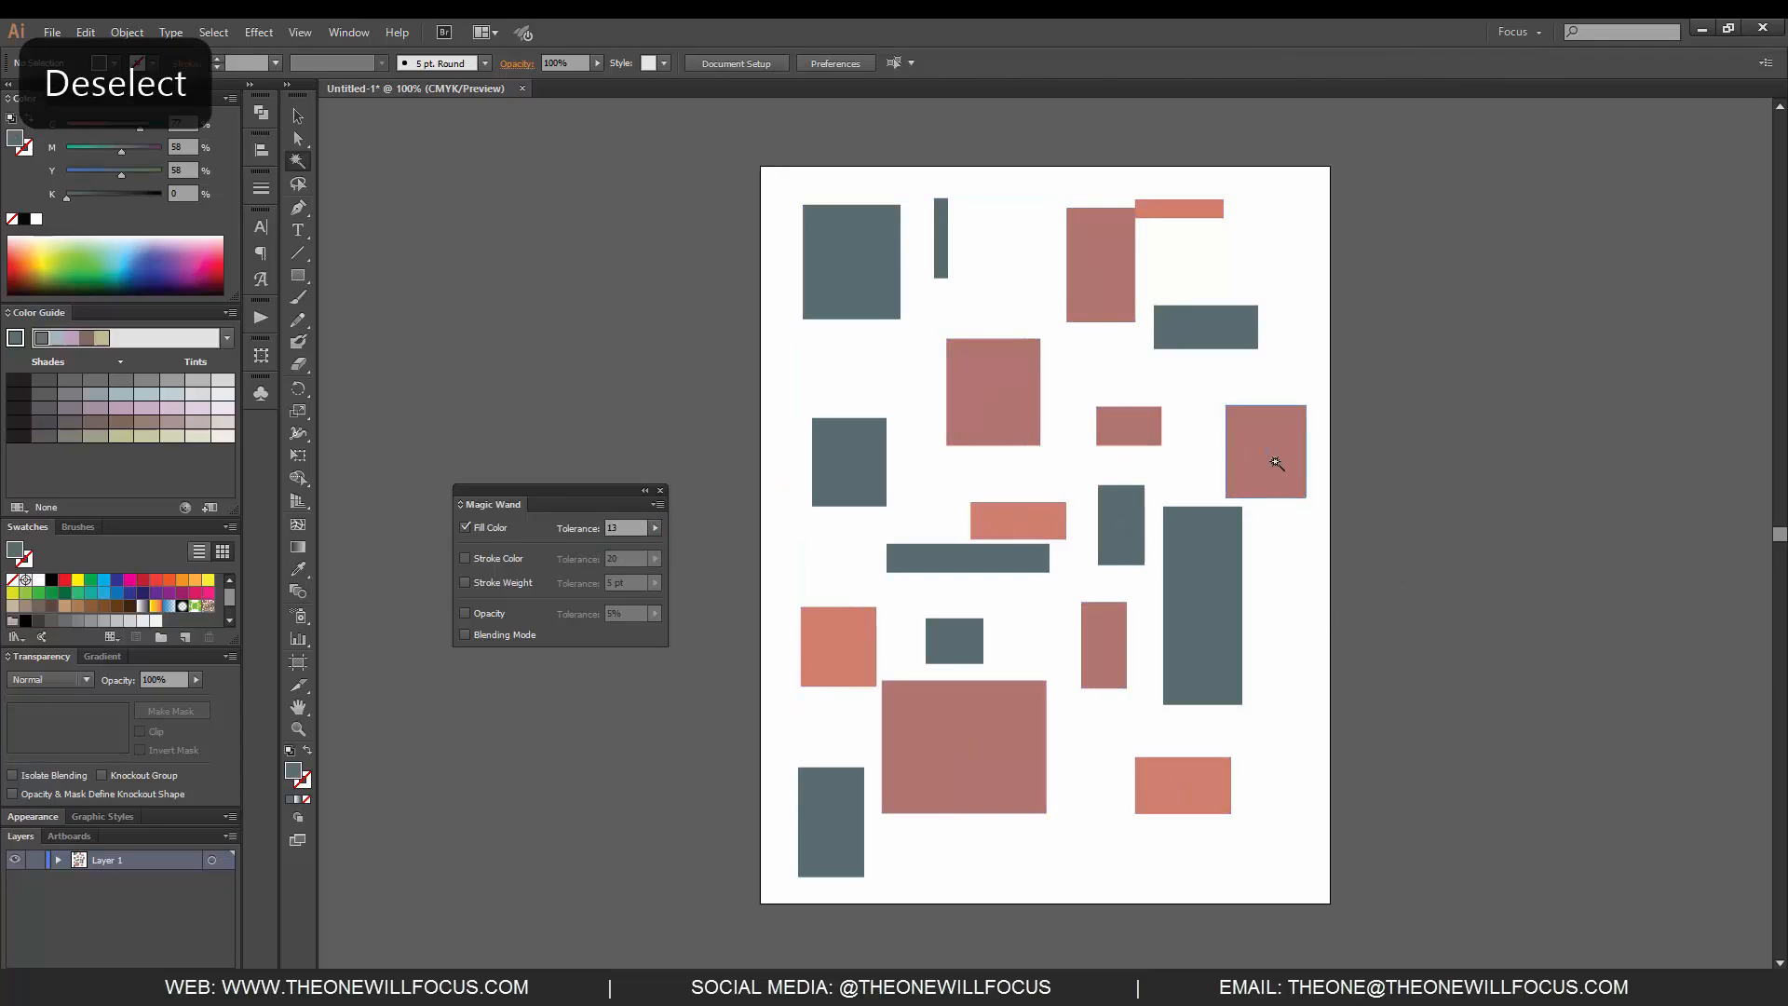
# Select only the six dusky pink rectangles, briefly enabling Stroke Weight matching at 0 pt then turning it off
pyautogui.click(1265, 444)
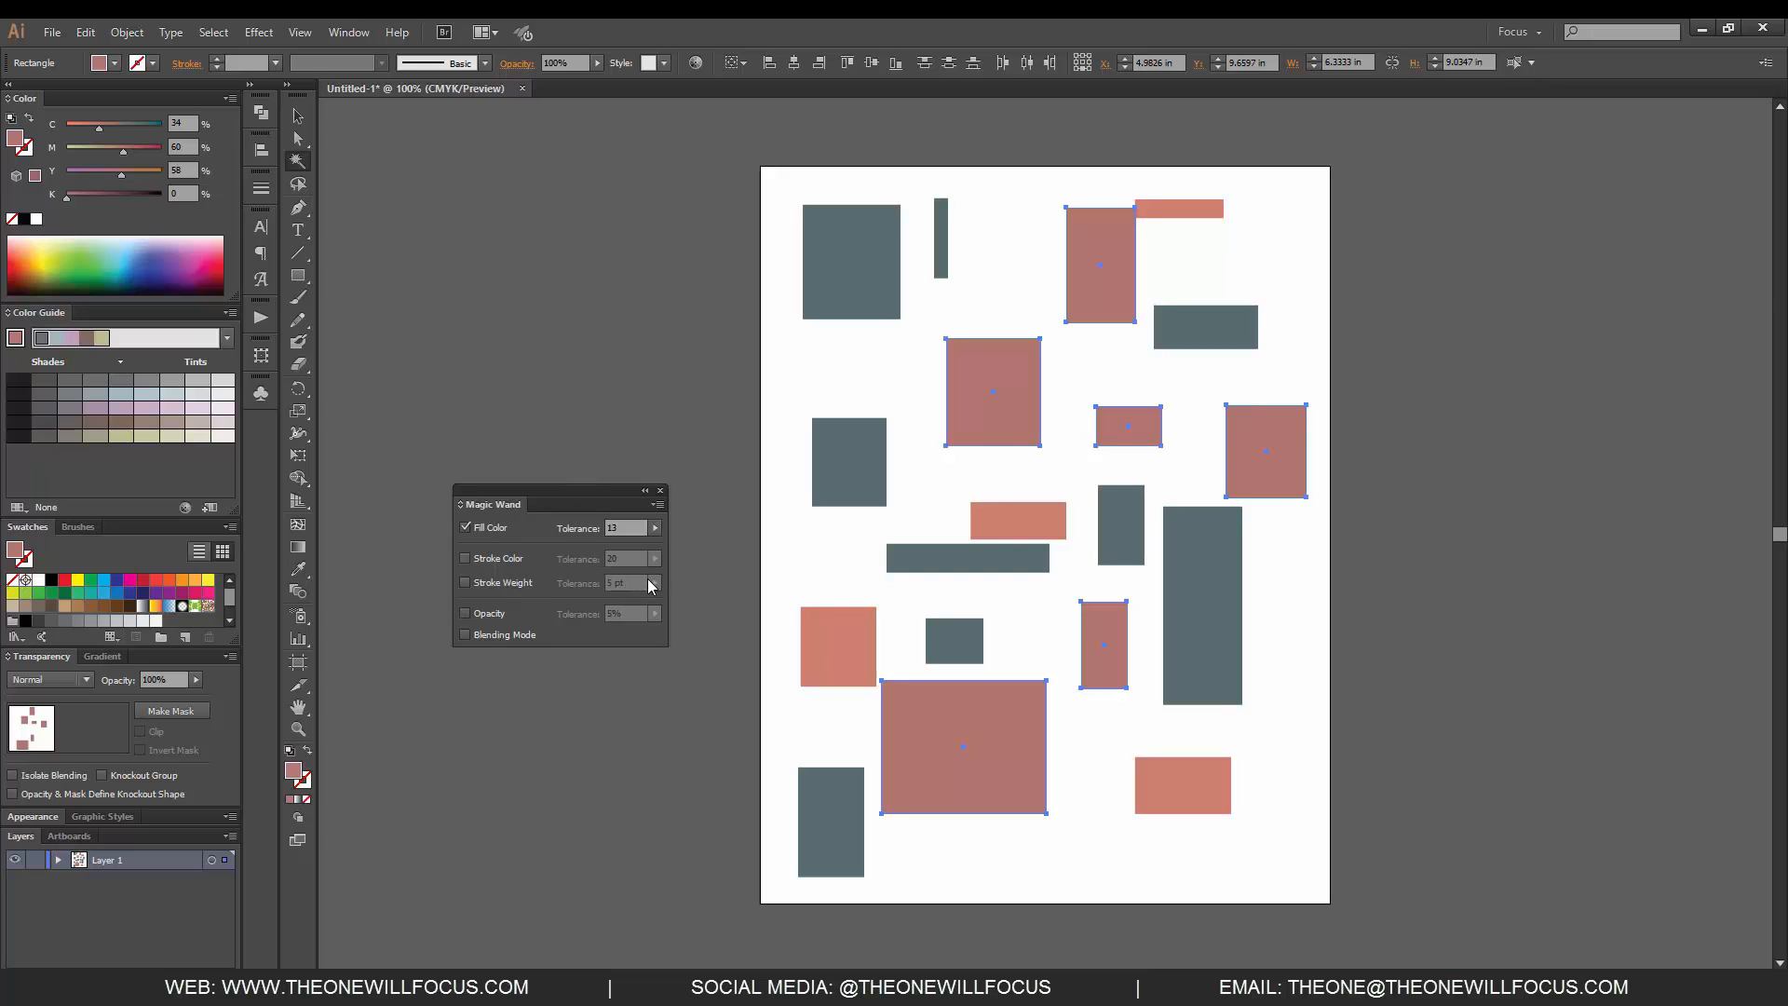
pyautogui.click(466, 583)
pyautogui.click(655, 583)
pyautogui.moveTo(626, 601); pyautogui.dragTo(568, 603)
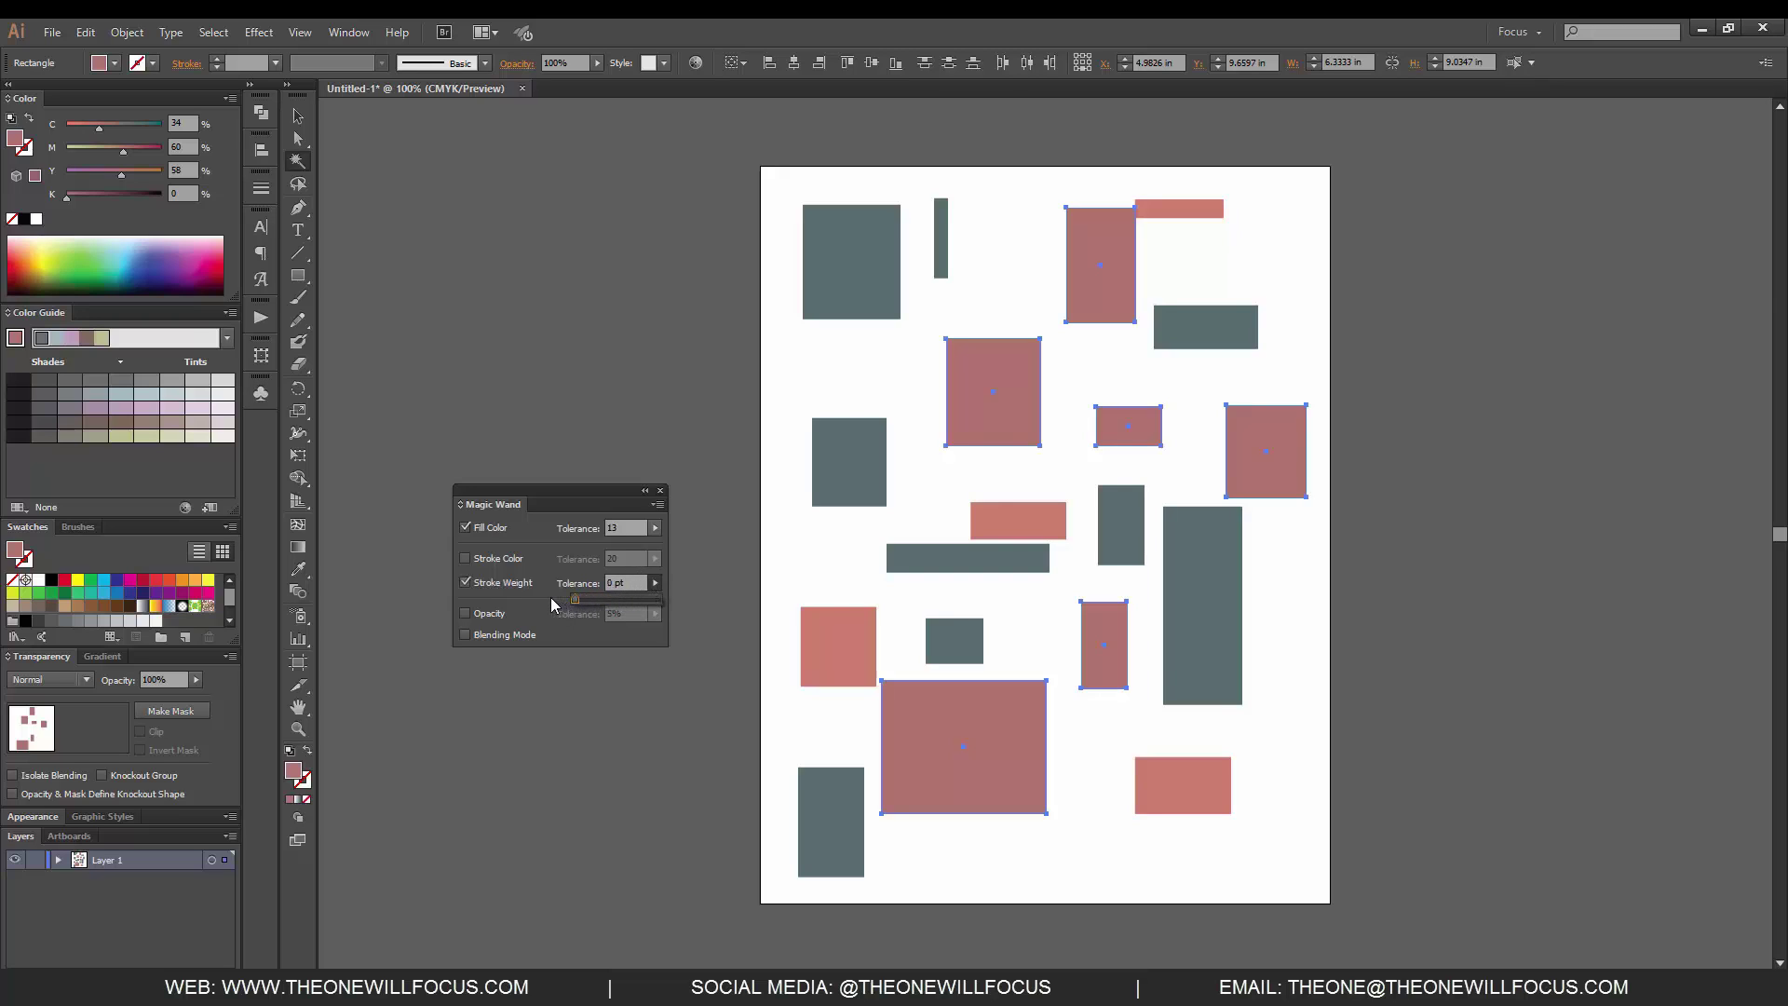
pyautogui.click(470, 583)
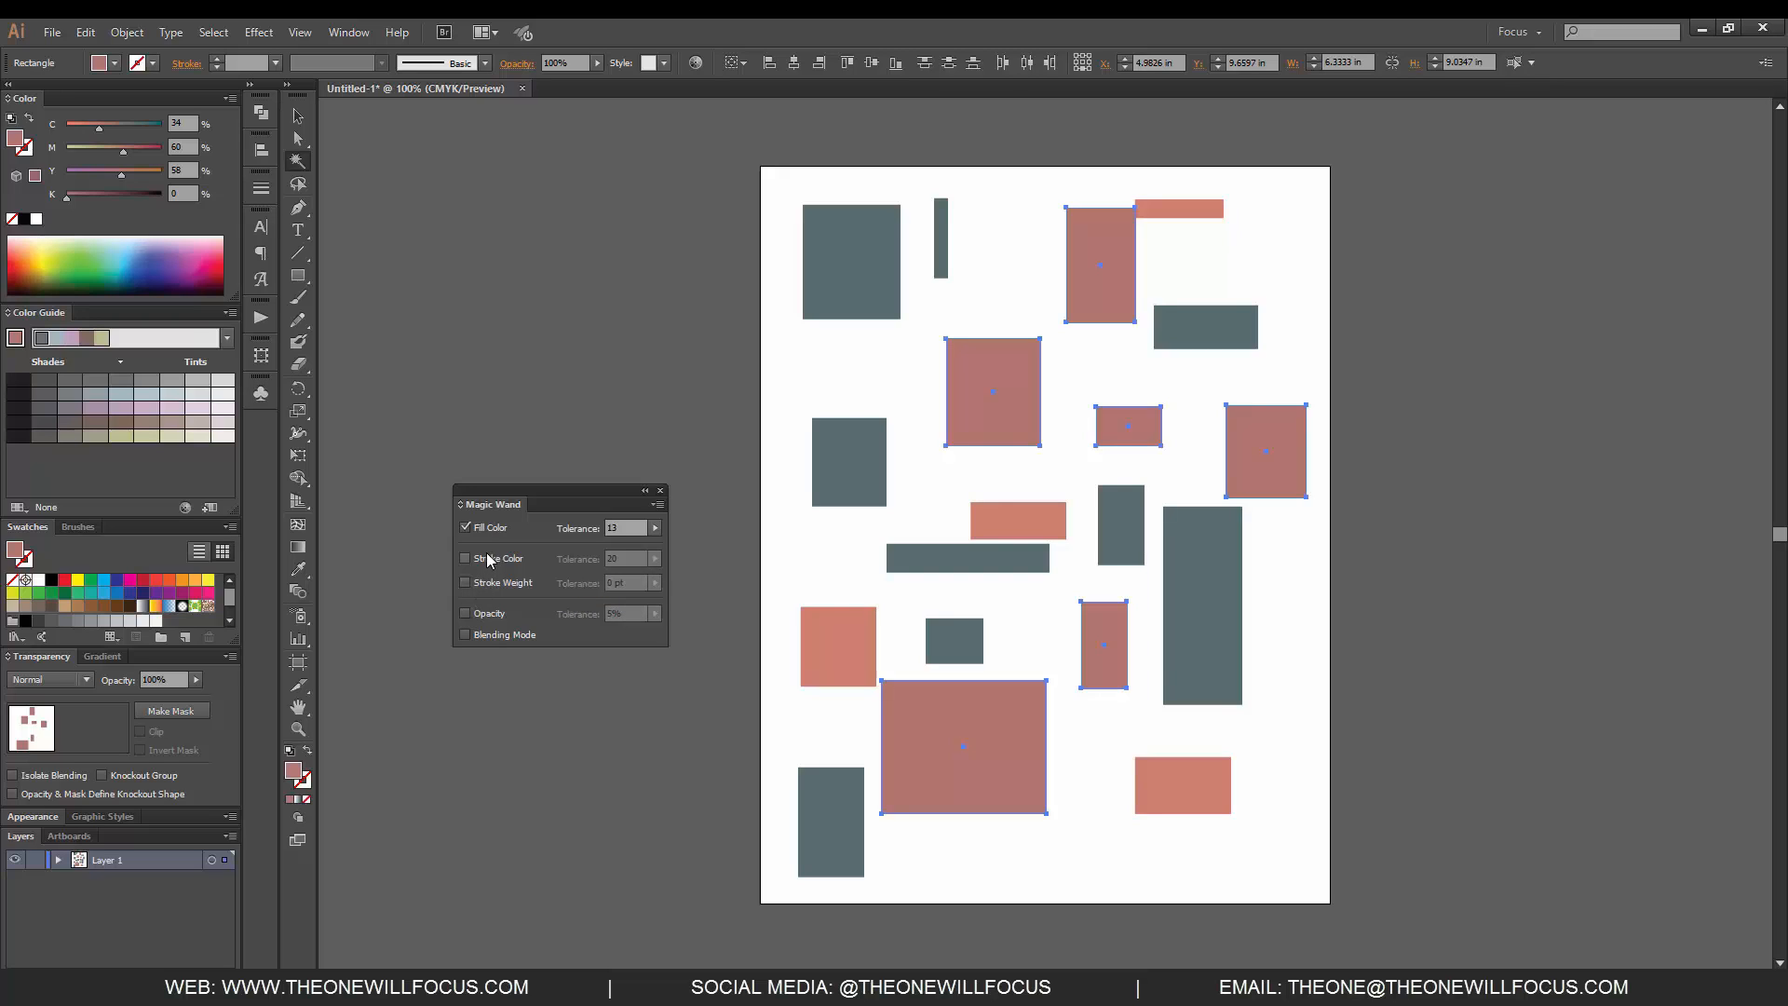